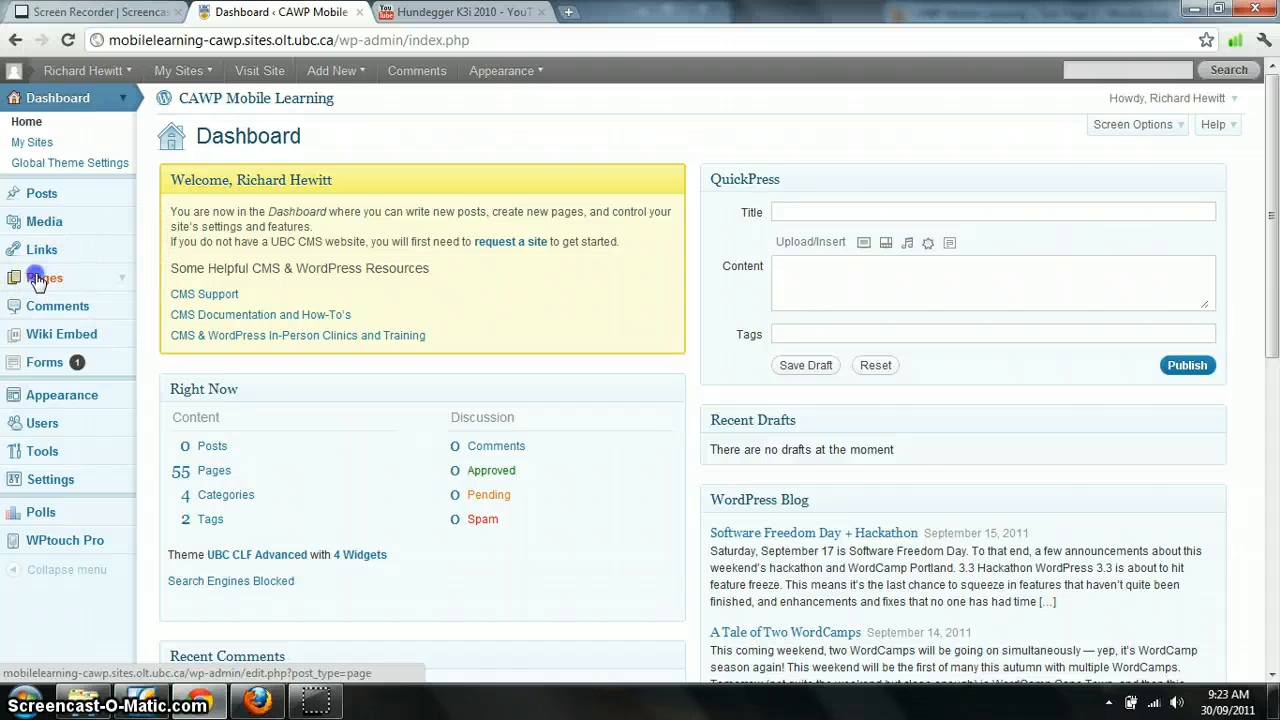
Start a new page and title it "Test Page"
{"action": "left_click", "coordinate": [38, 280]}
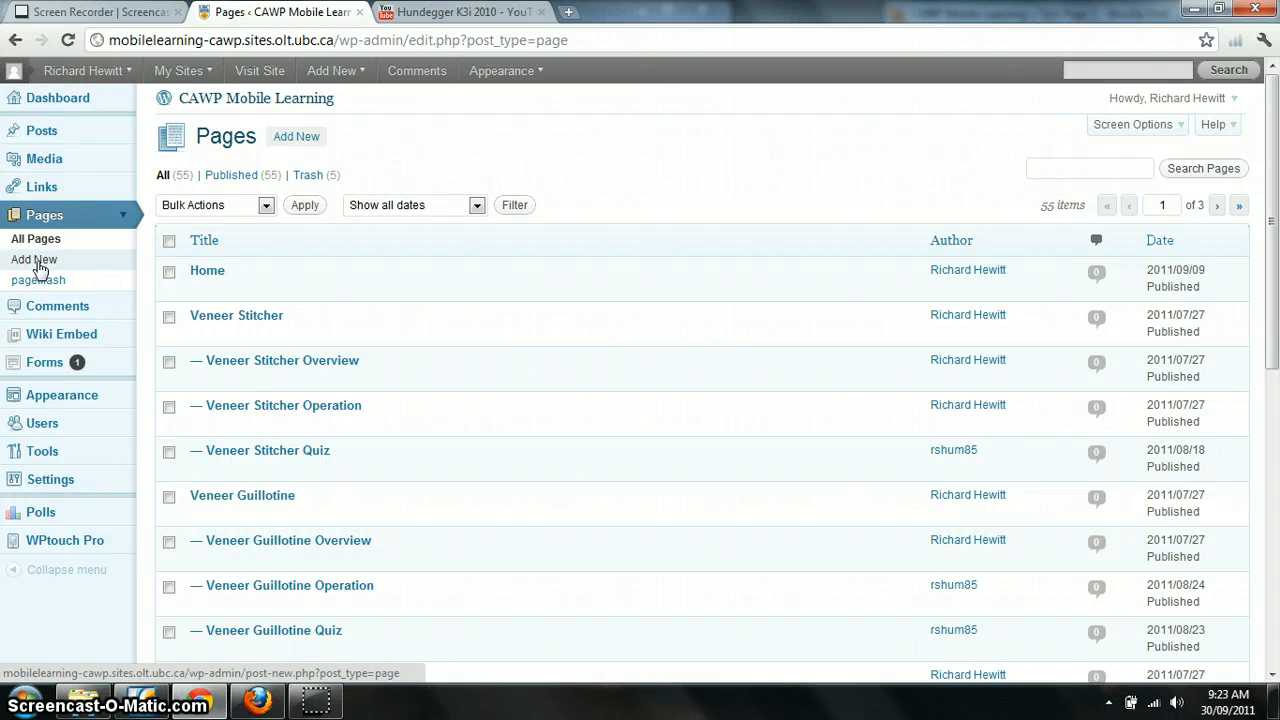
{"action": "left_click", "coordinate": [38, 268]}
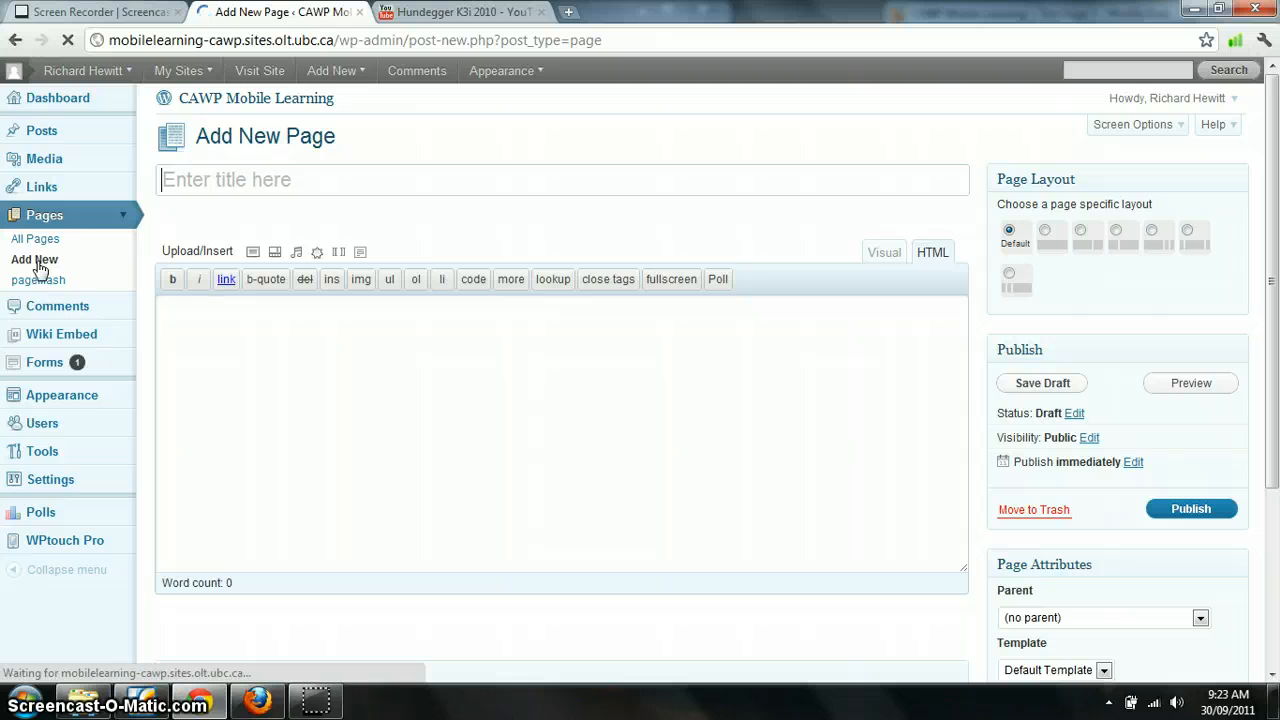
{"action": "left_click", "coordinate": [344, 187]}
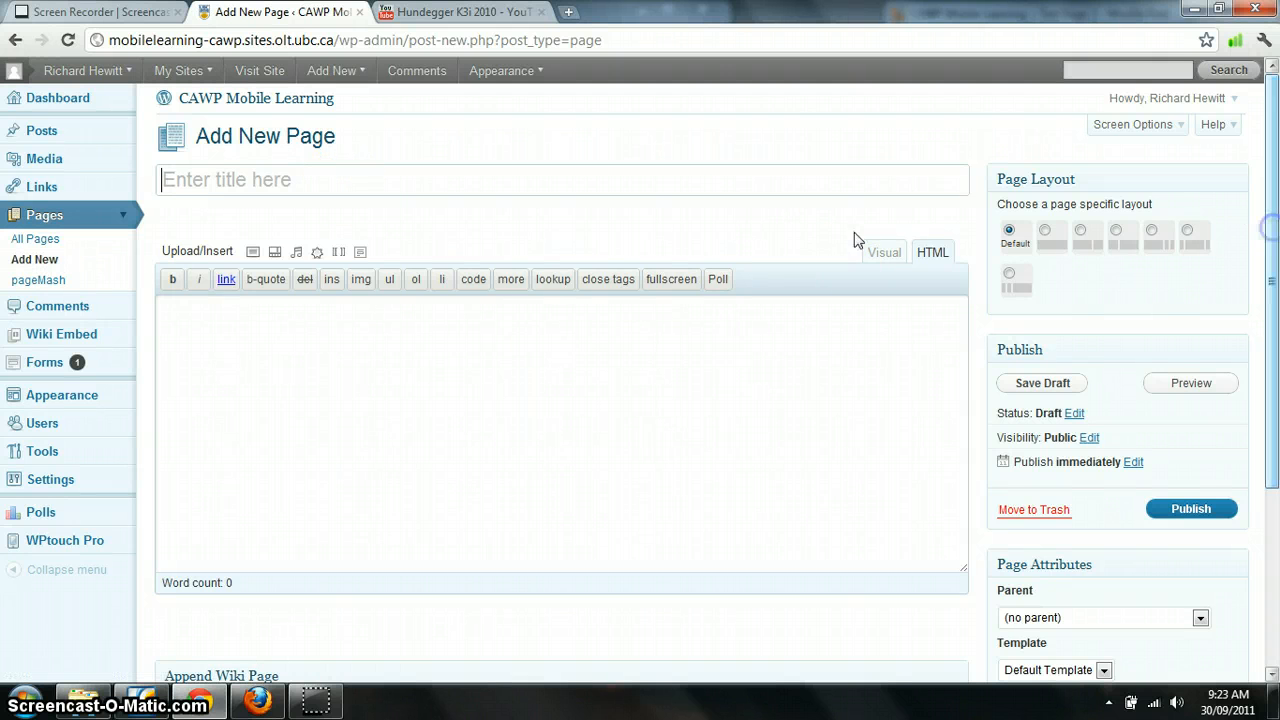
{"action": "left_click", "coordinate": [498, 174]}
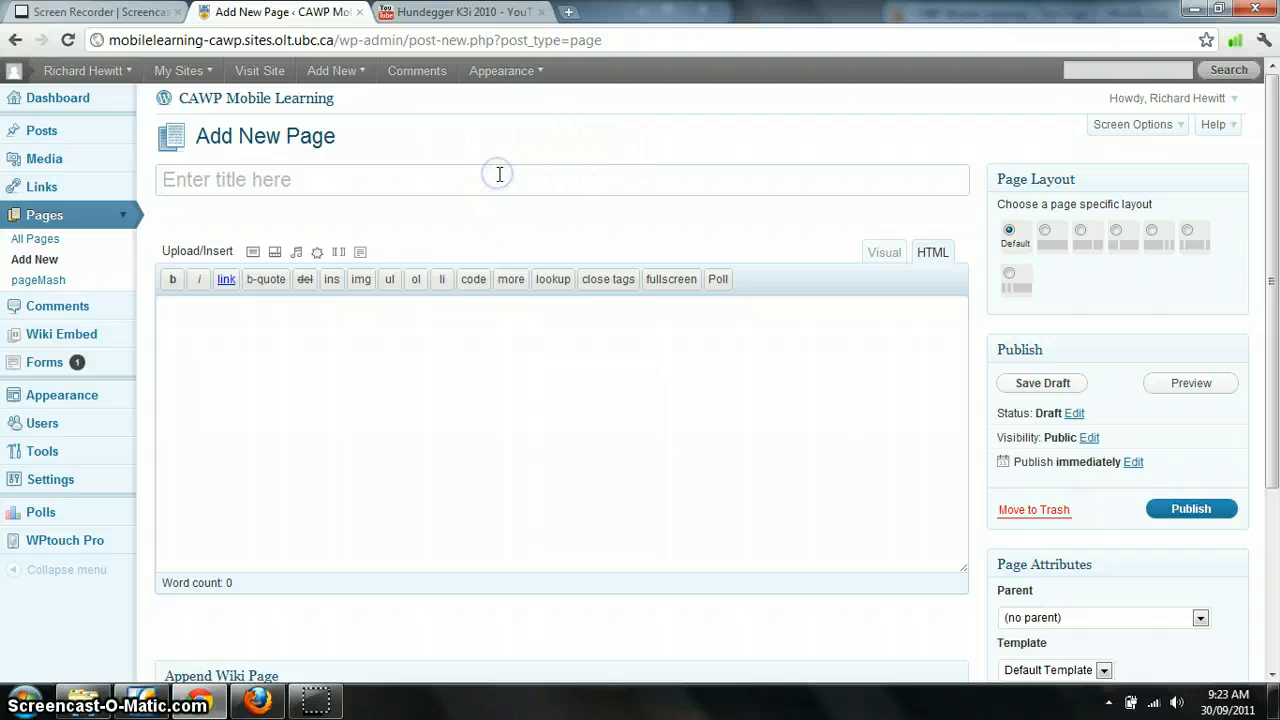
{"action": "type", "text": "T"}
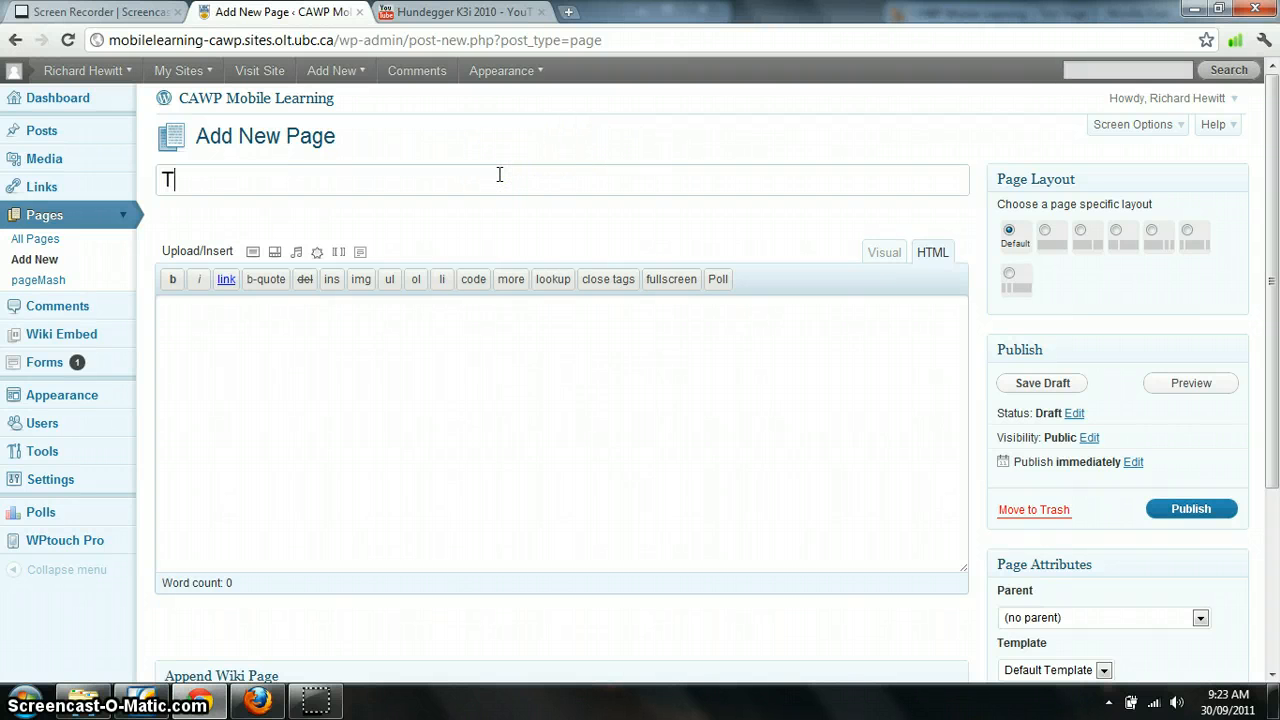
{"action": "type", "text": "est Page"}
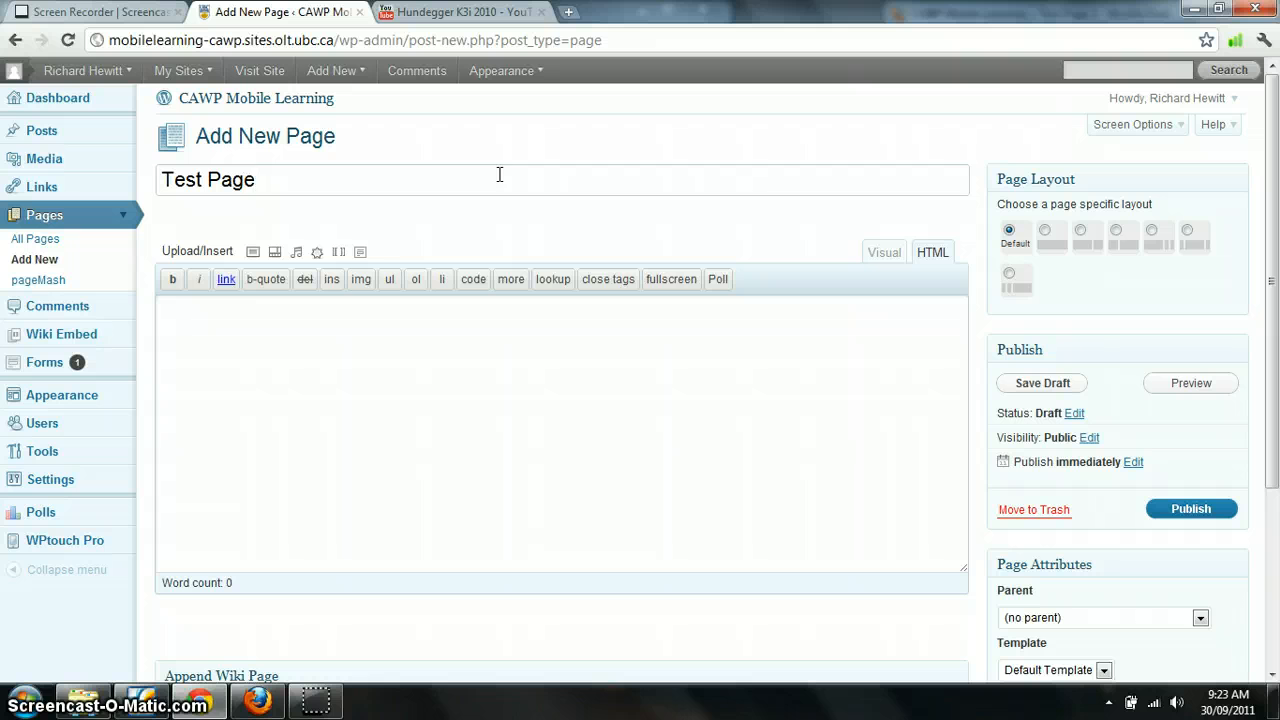
Switch the editor to Visual mode and enter the body text "this is text for the page"
{"action": "left_click", "coordinate": [294, 361]}
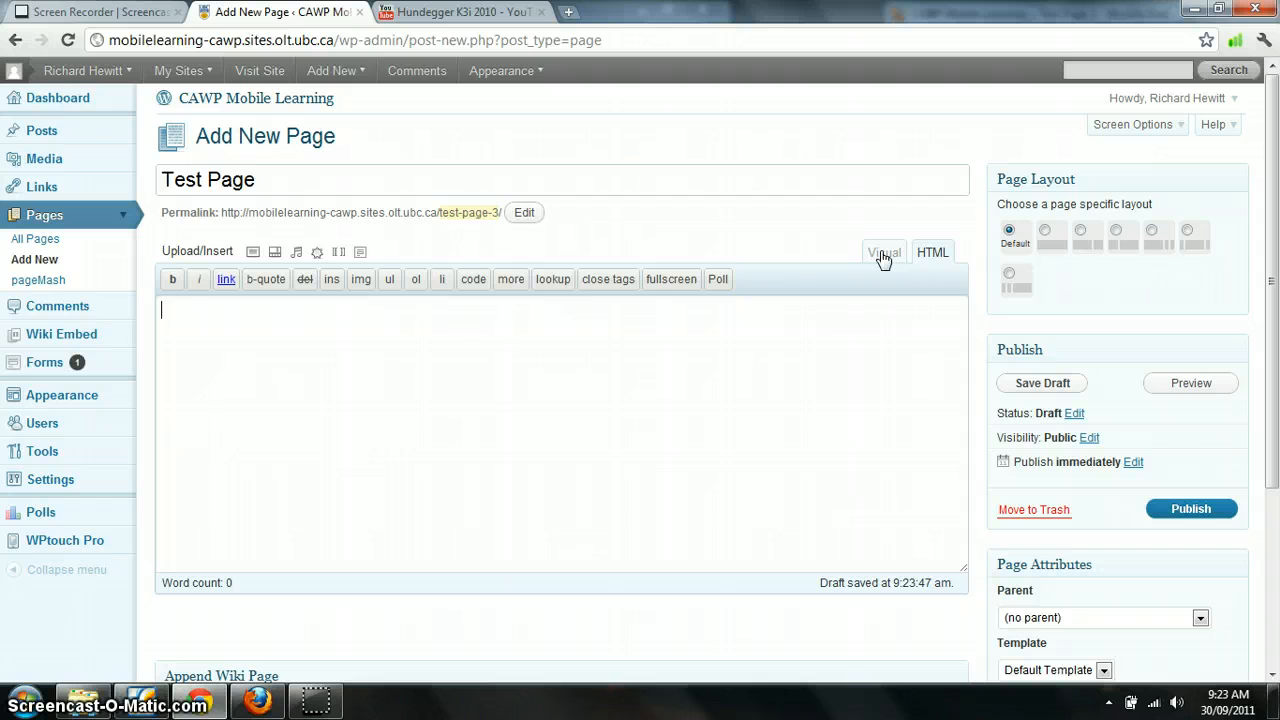
{"action": "left_click", "coordinate": [882, 254]}
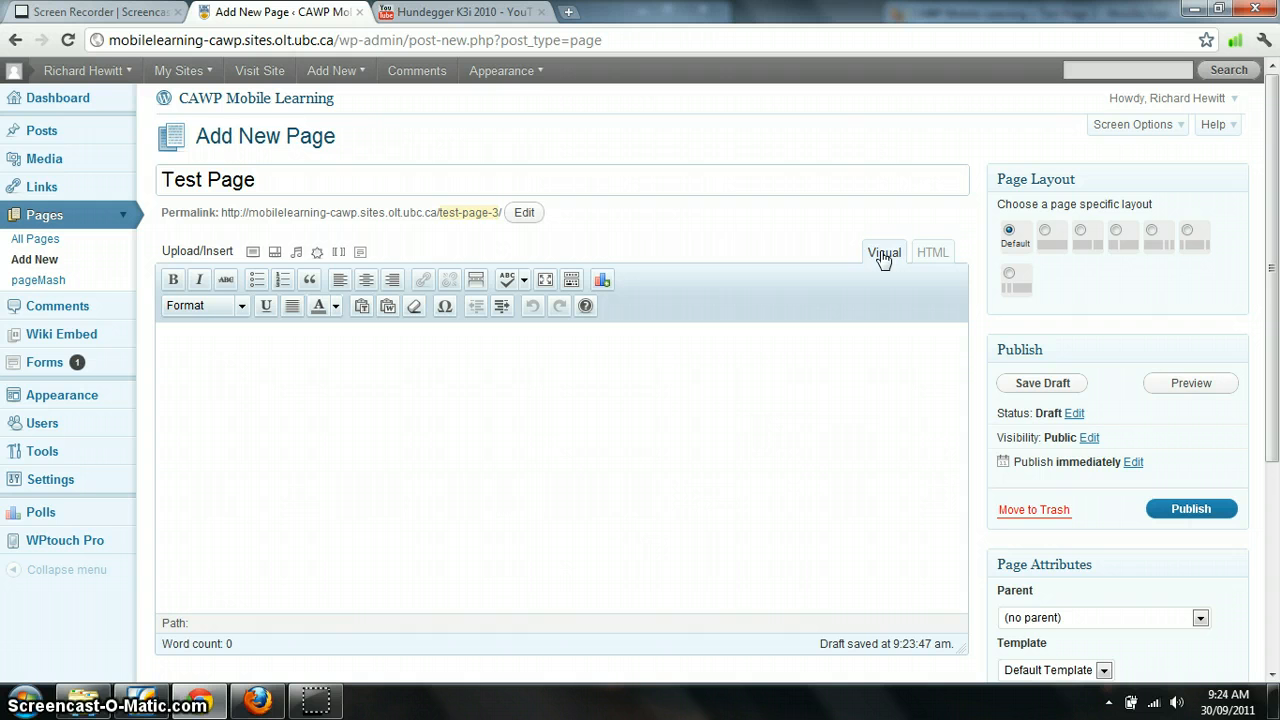
{"action": "left_click", "coordinate": [647, 358]}
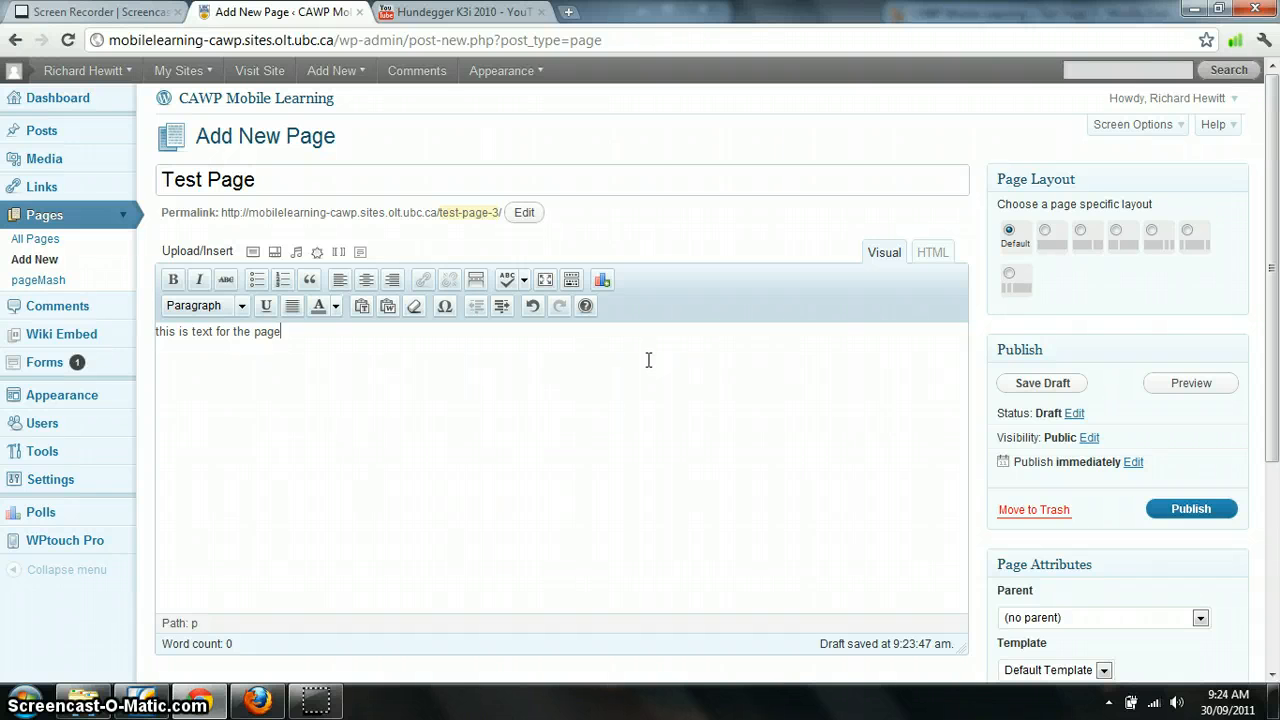
{"action": "left_click", "coordinate": [242, 305]}
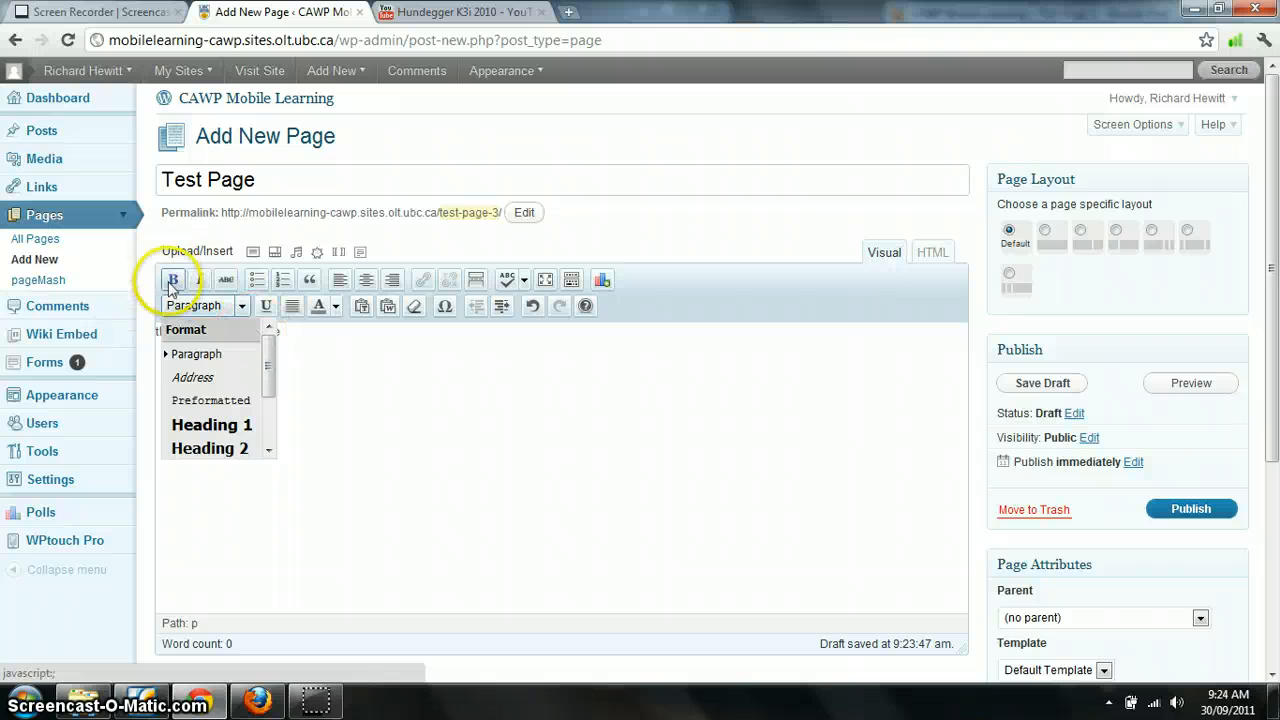
{"action": "left_click", "coordinate": [345, 340]}
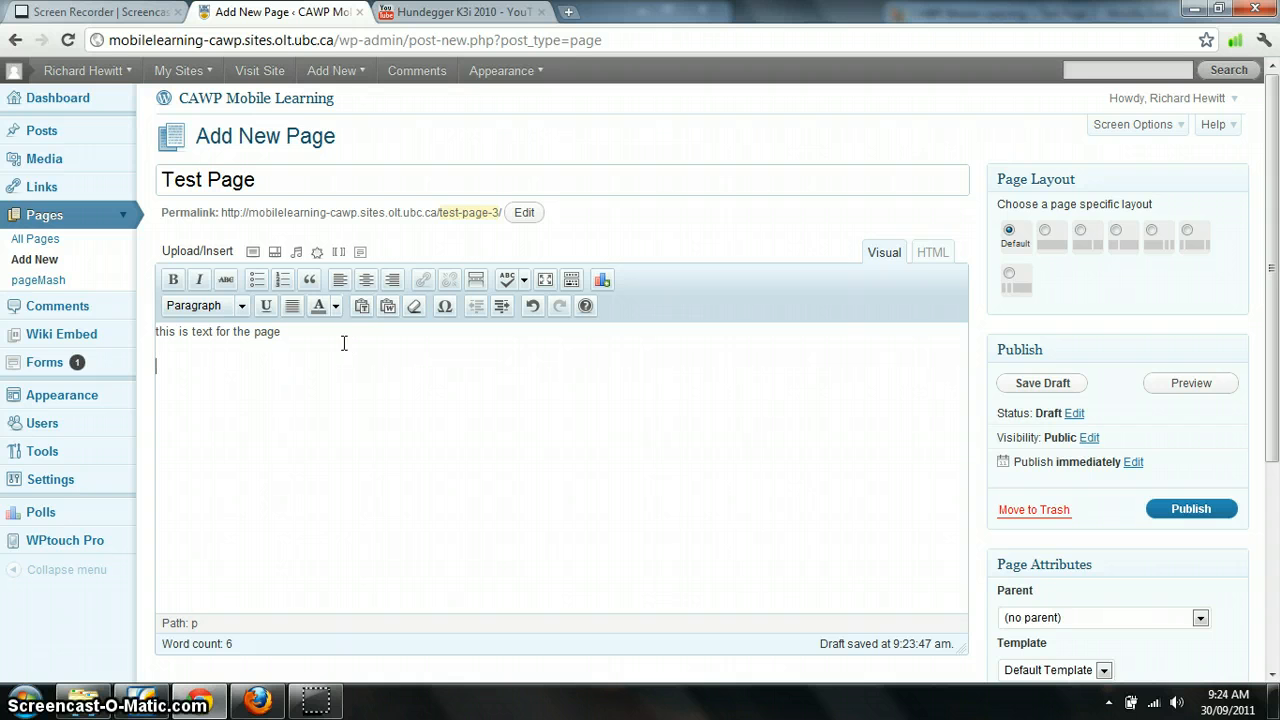
Upload the image QRcode11.jpg from the computer through the Add an Image dialog
{"action": "left_click", "coordinate": [254, 253]}
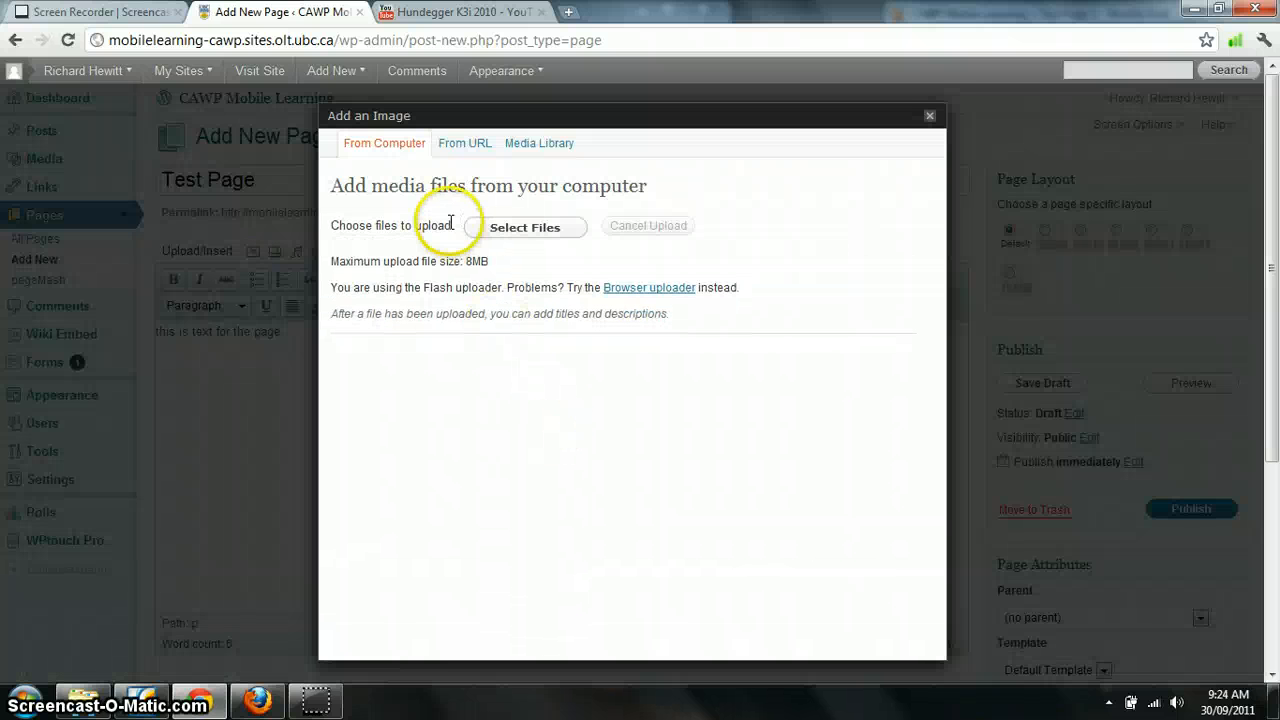
{"action": "left_click", "coordinate": [520, 234]}
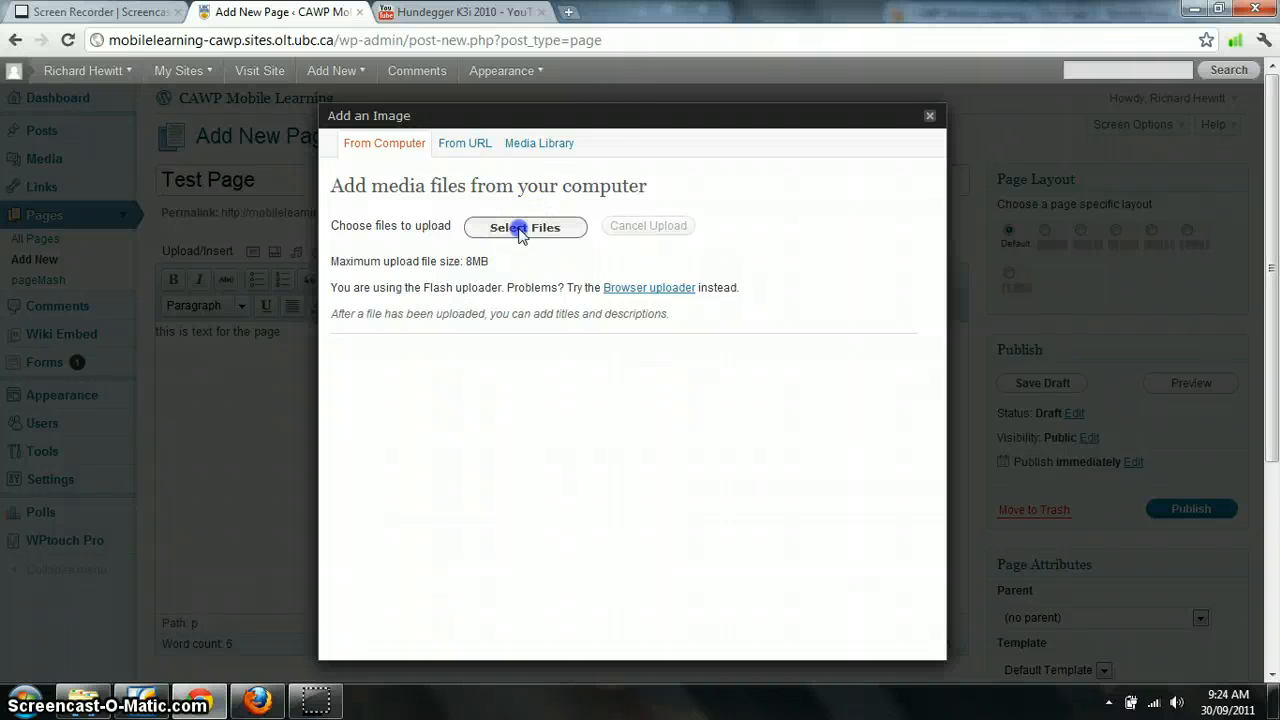
{"action": "left_click_drag", "start_coordinate": [622, 258], "coordinate": [640, 349]}
{"action": "left_click", "coordinate": [318, 338]}
{"action": "left_click", "coordinate": [470, 419]}
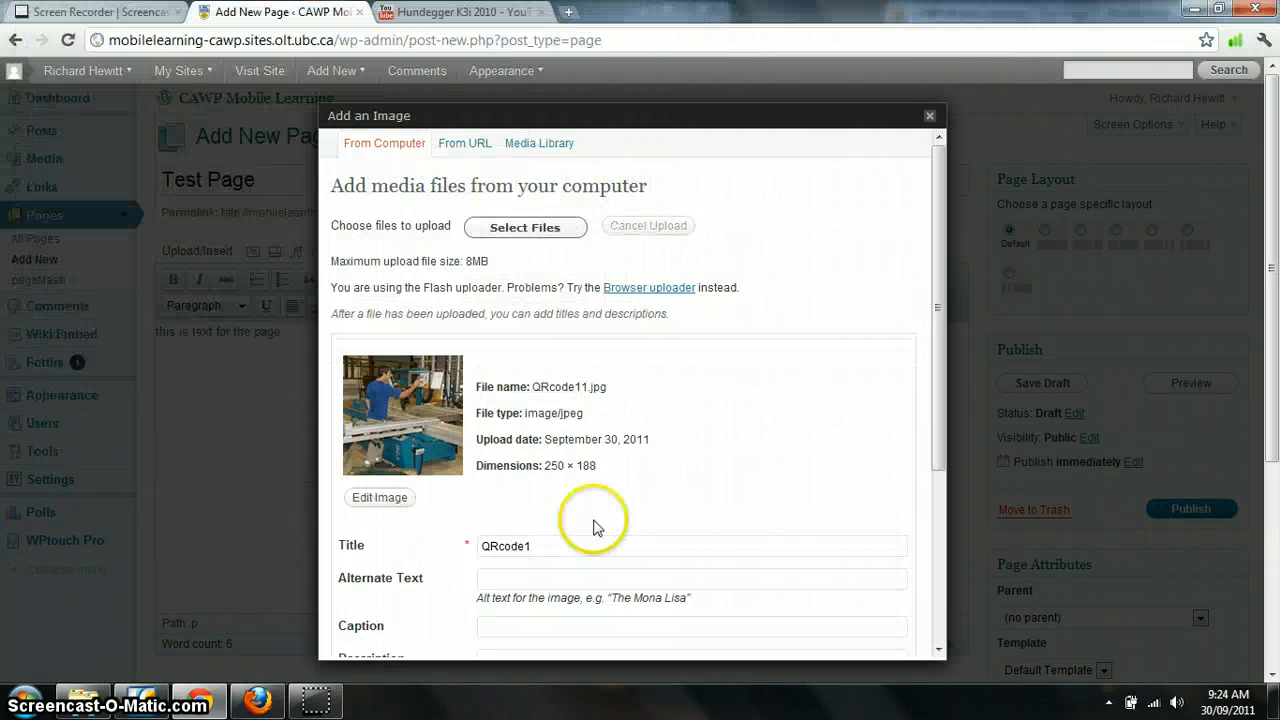
Set the image's alternate text to "table saw" and its caption to "this is a table saw"
{"action": "left_click_drag", "start_coordinate": [935, 240], "coordinate": [894, 383]}
{"action": "left_click", "coordinate": [540, 343]}
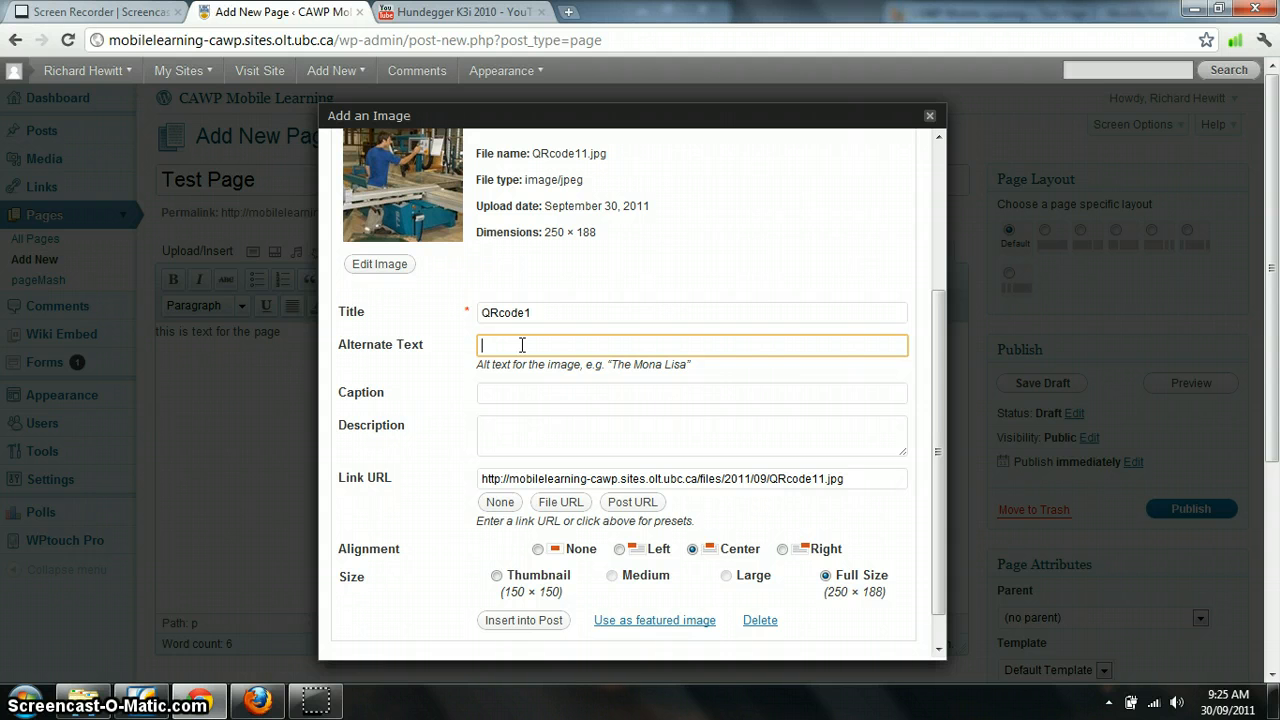
{"action": "type", "text": "th"}
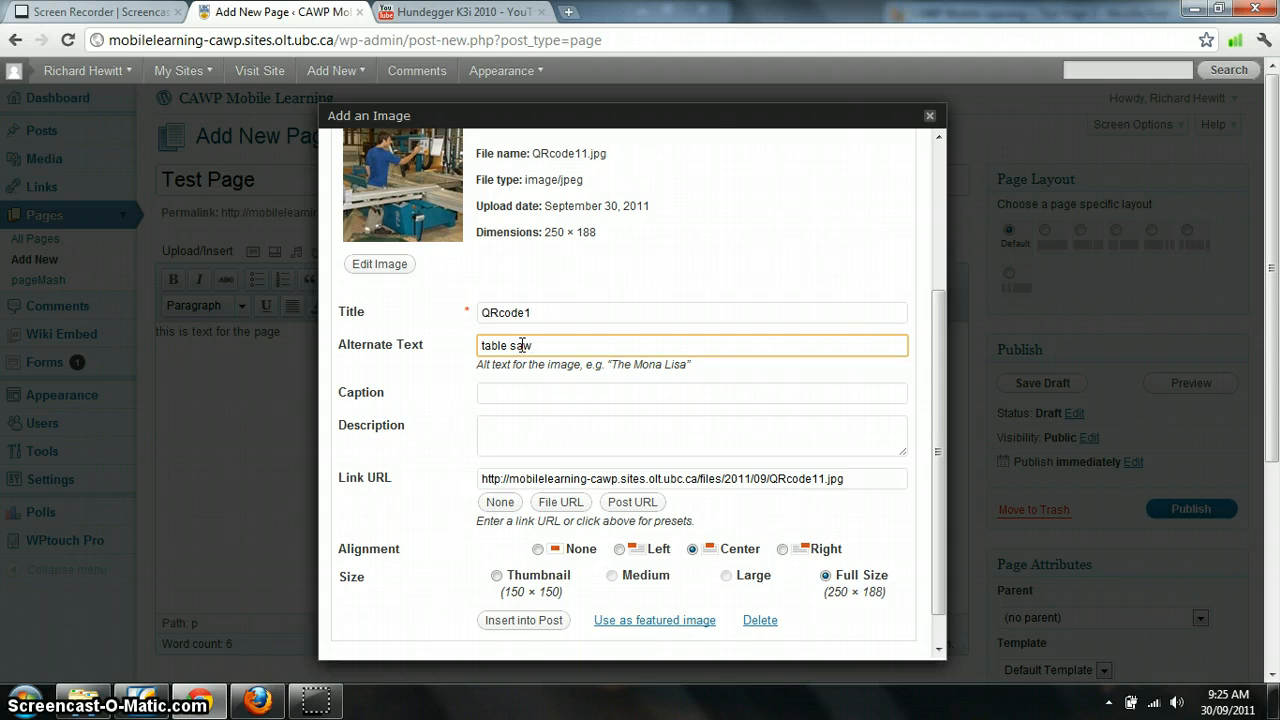
{"action": "left_click", "coordinate": [517, 399]}
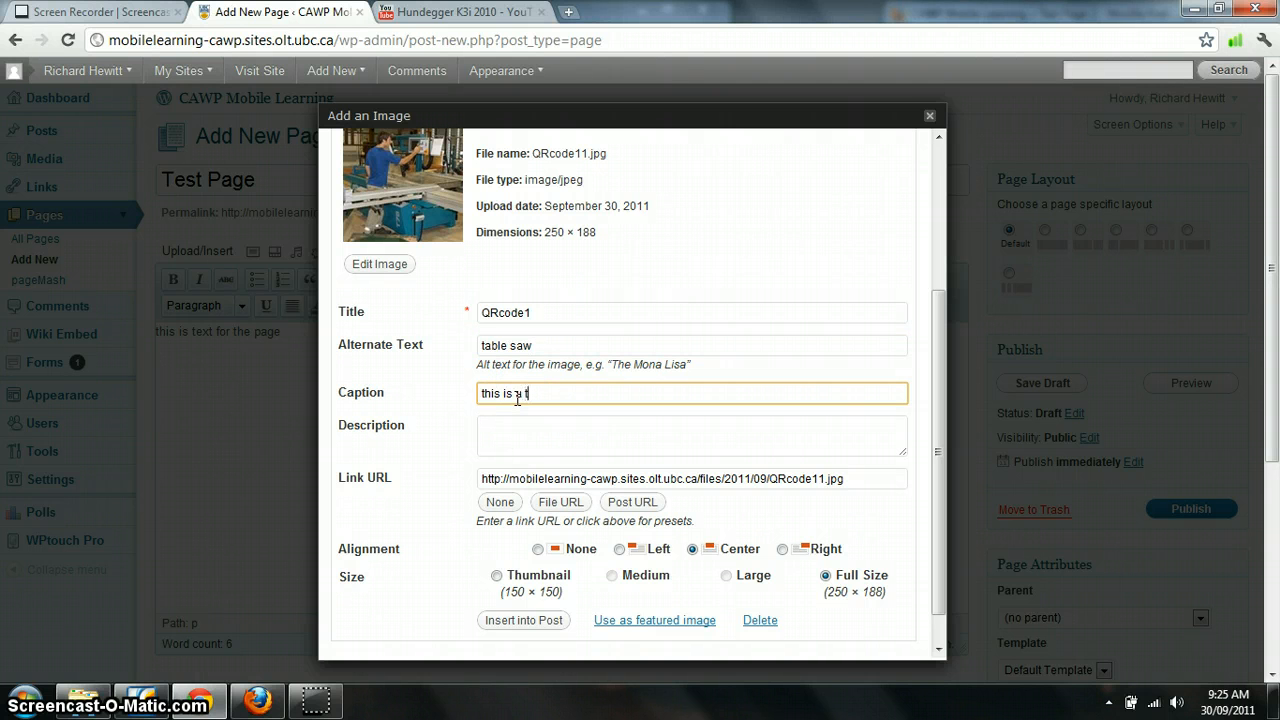
{"action": "type", "text": "this is a table saw"}
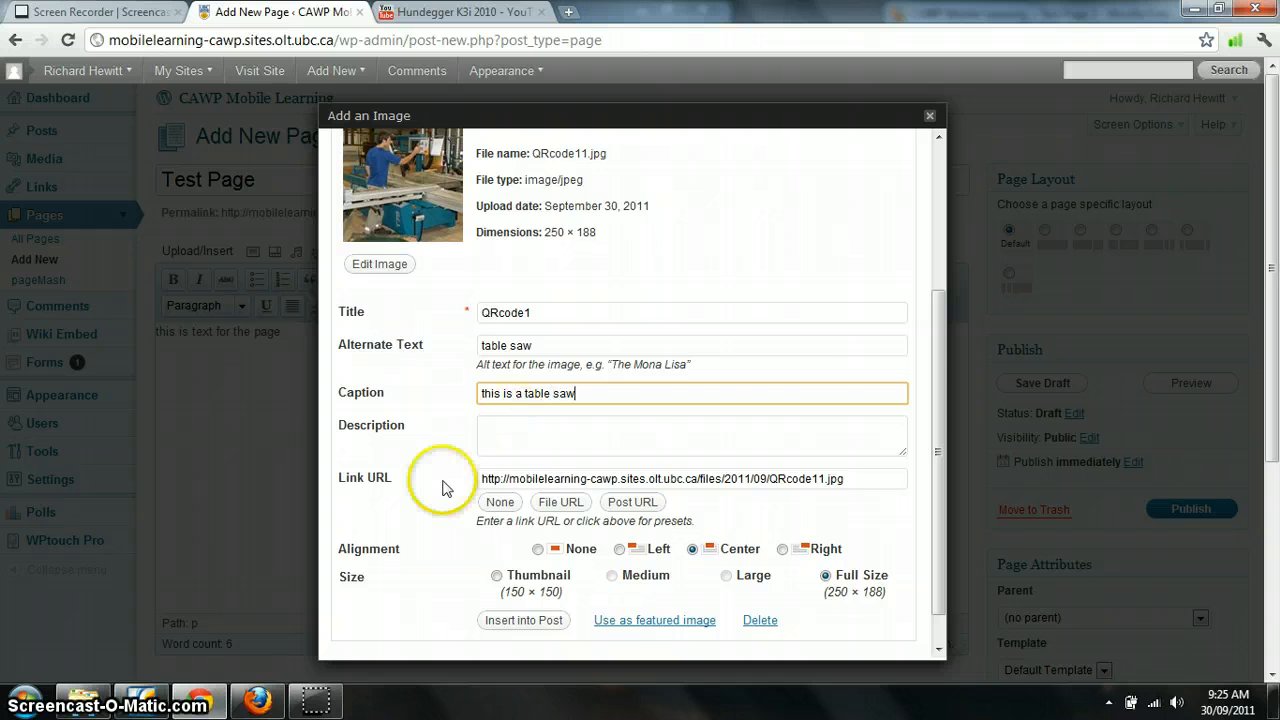
Clear the image's link URL and insert it into the page centered at full size
{"action": "left_click", "coordinate": [935, 395]}
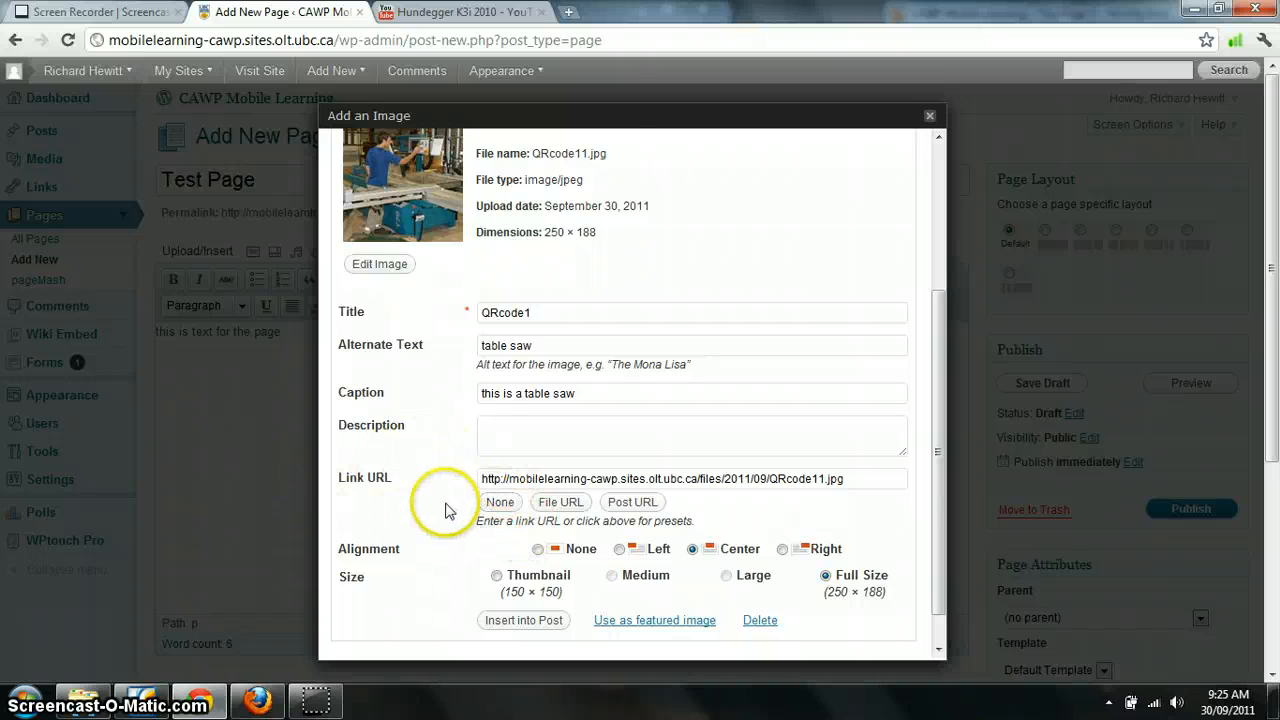
{"action": "left_click", "coordinate": [491, 505]}
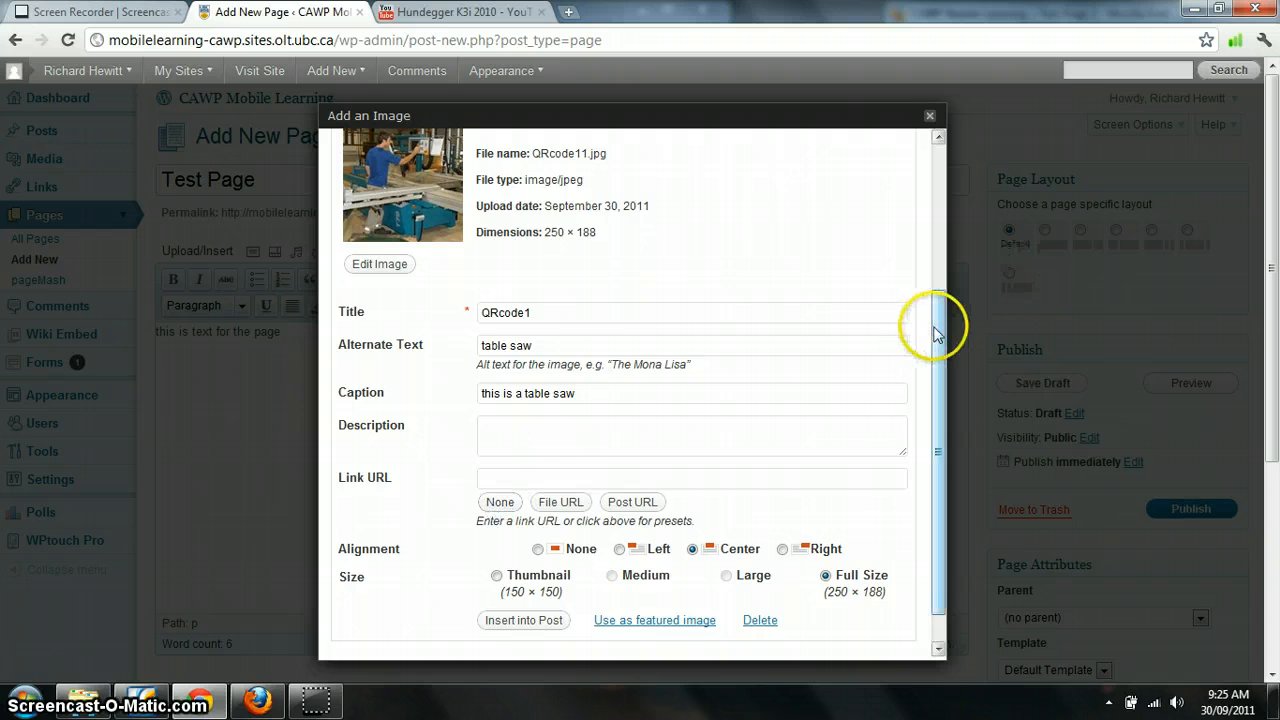
{"action": "scroll", "coordinate": [940, 323], "scroll_direction": "down", "scroll_amount": 1}
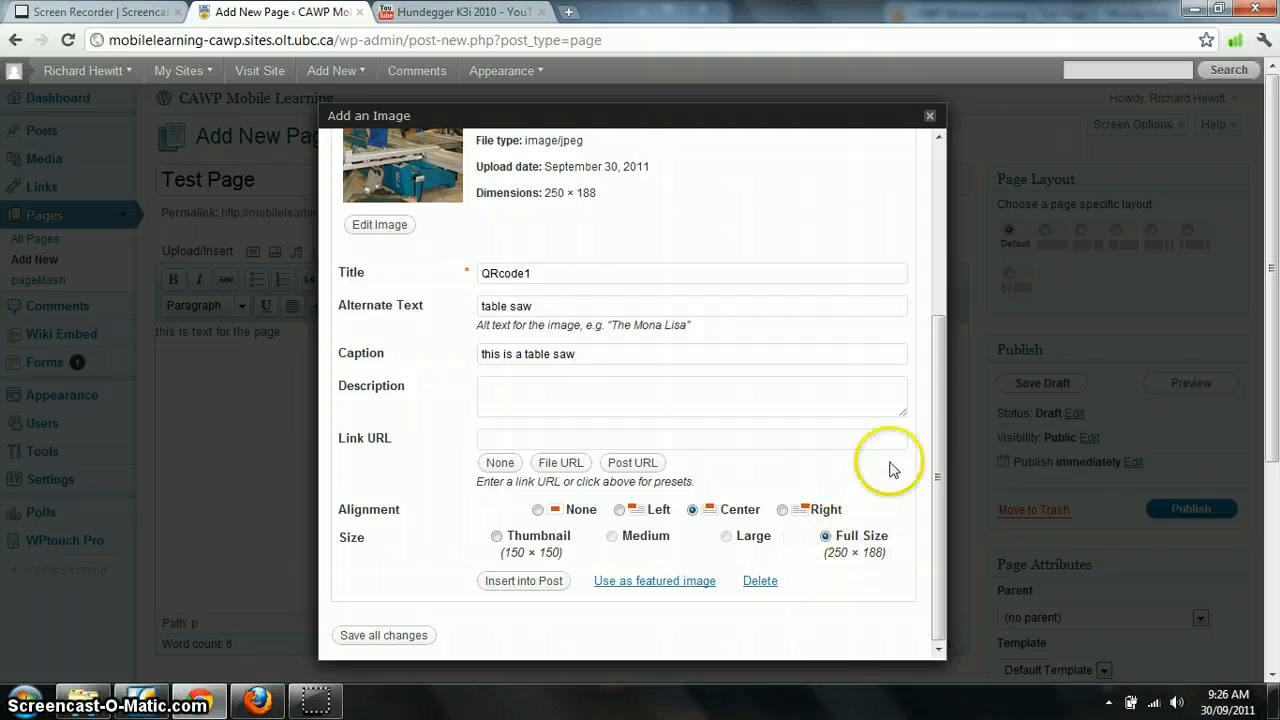
{"action": "left_click", "coordinate": [935, 412]}
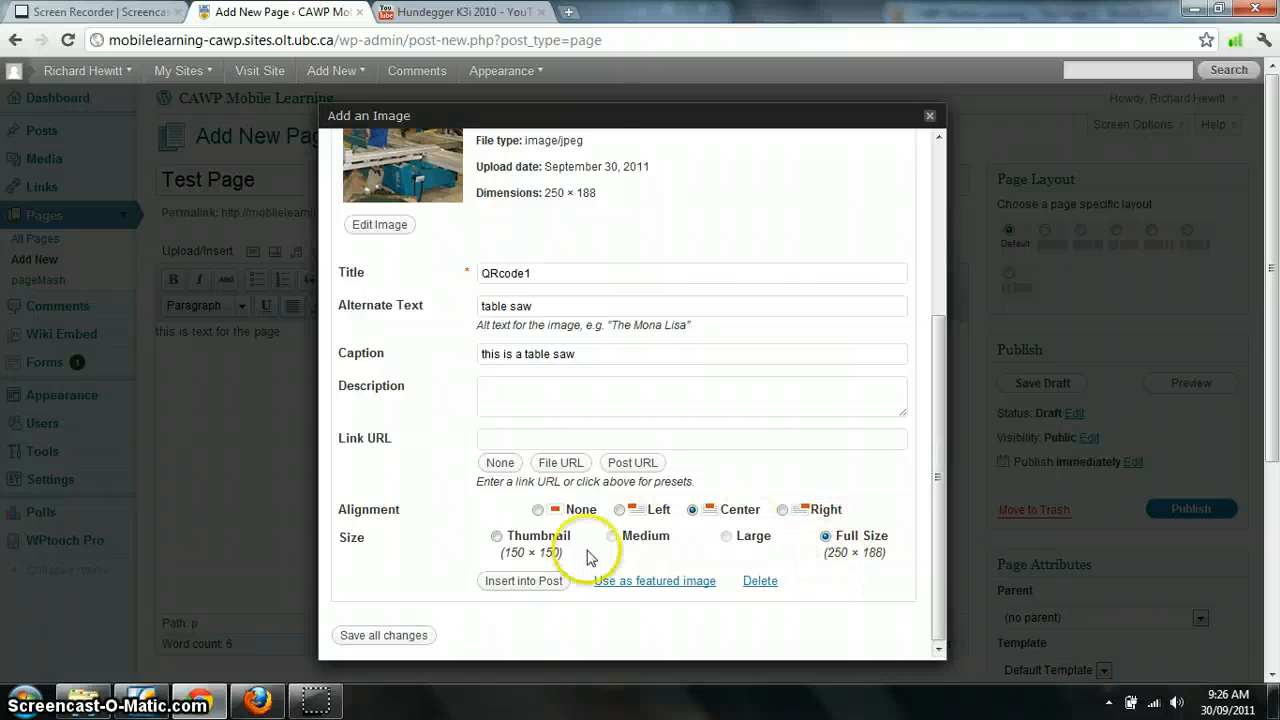
{"action": "left_click", "coordinate": [507, 581]}
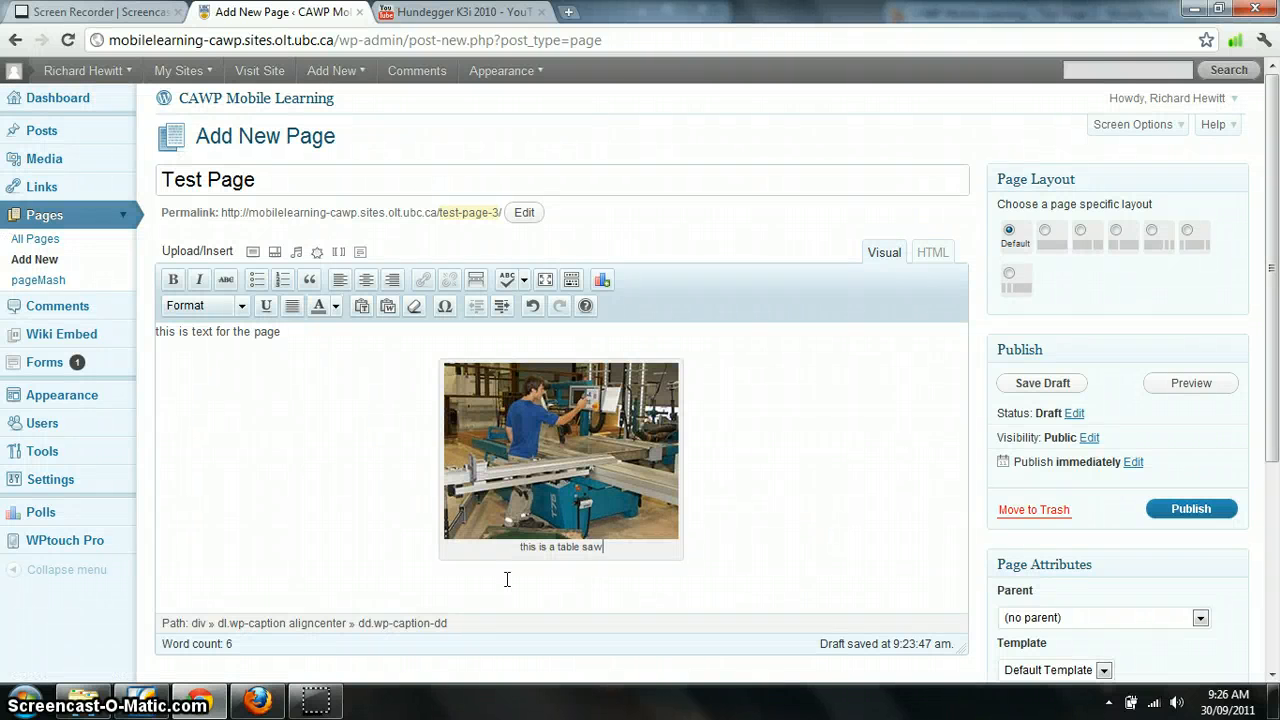
Add a new empty line below the inserted image in the page content
{"action": "left_click", "coordinate": [583, 589]}
{"action": "left_click", "coordinate": [711, 560]}
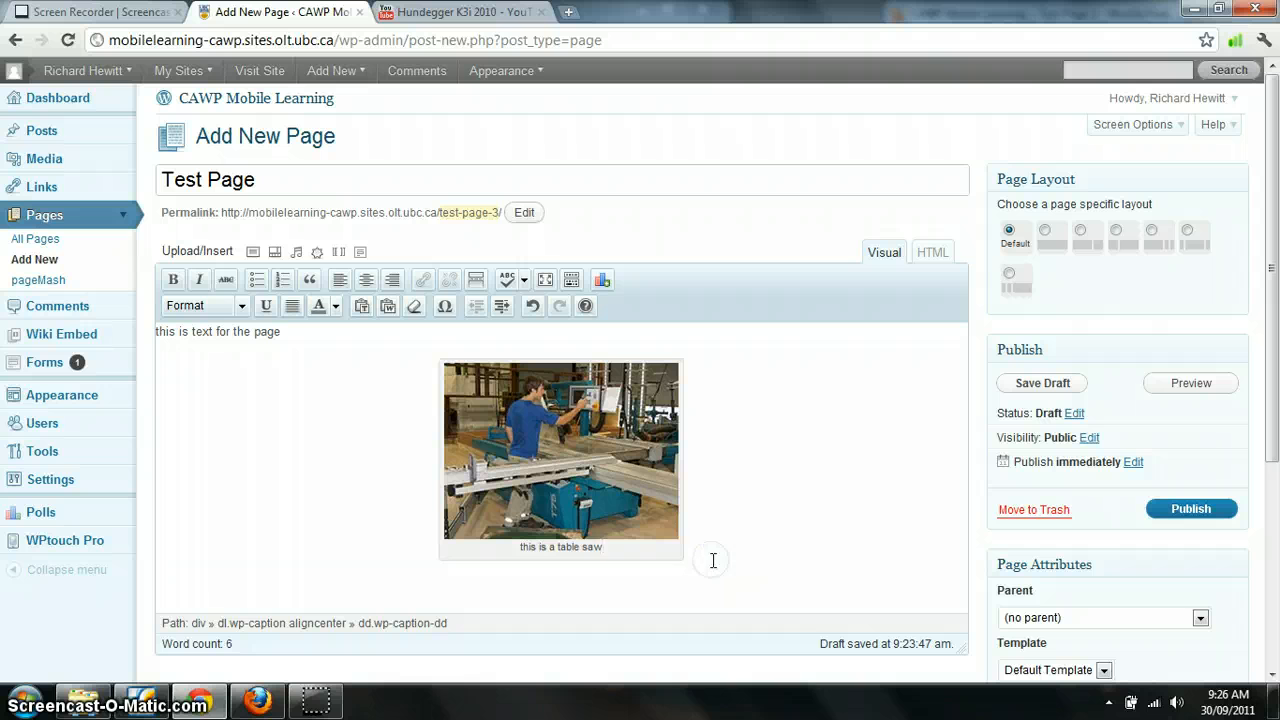
{"action": "key", "text": "Return"}
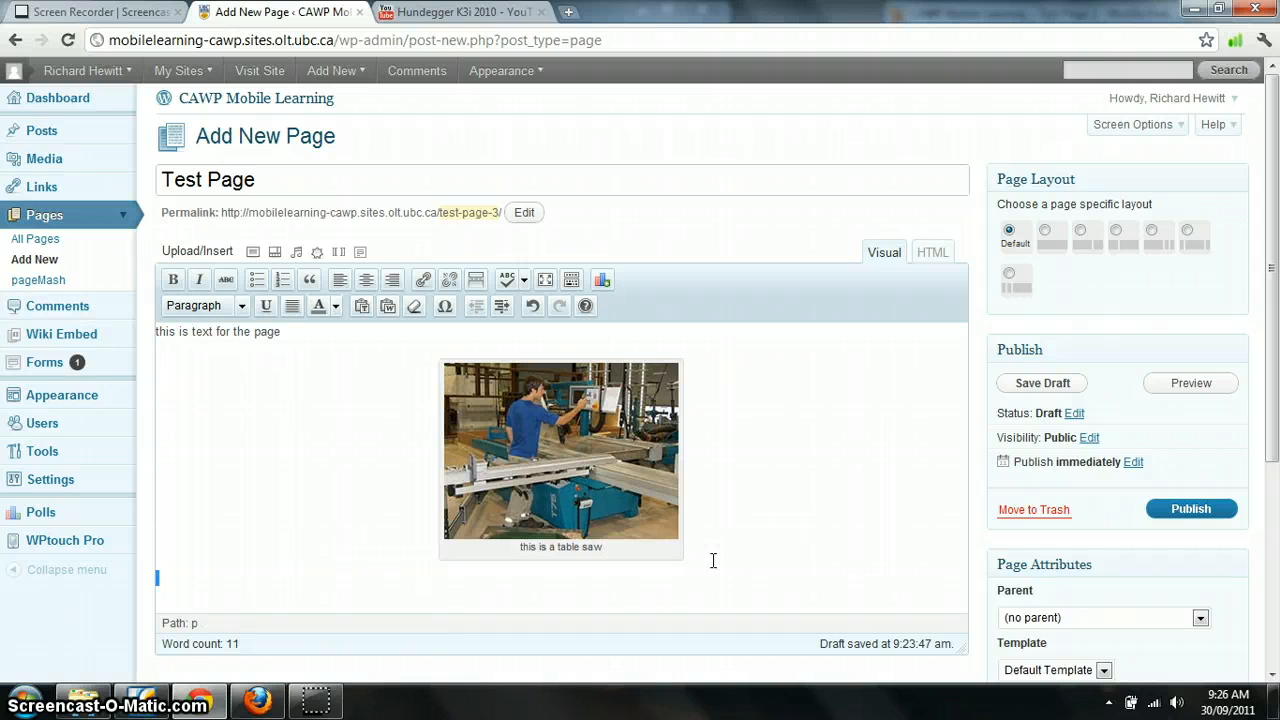
{"action": "left_click", "coordinate": [256, 596]}
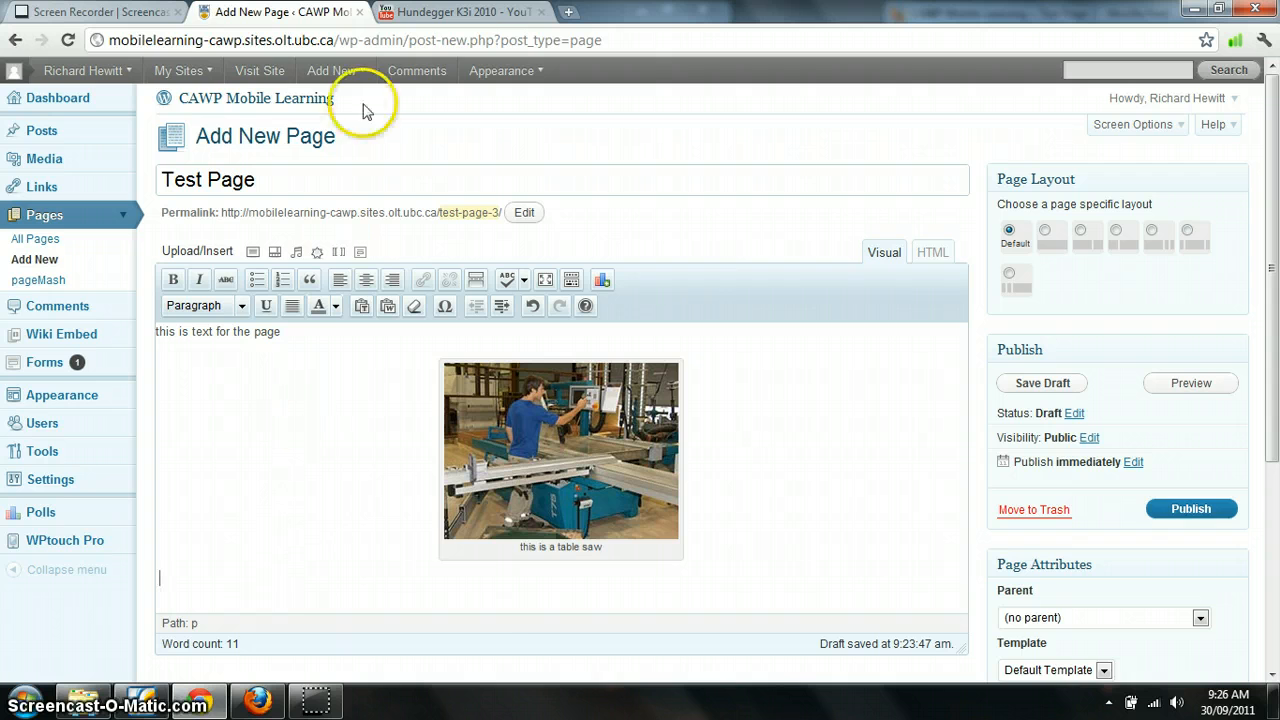
{"action": "left_click", "coordinate": [432, 10]}
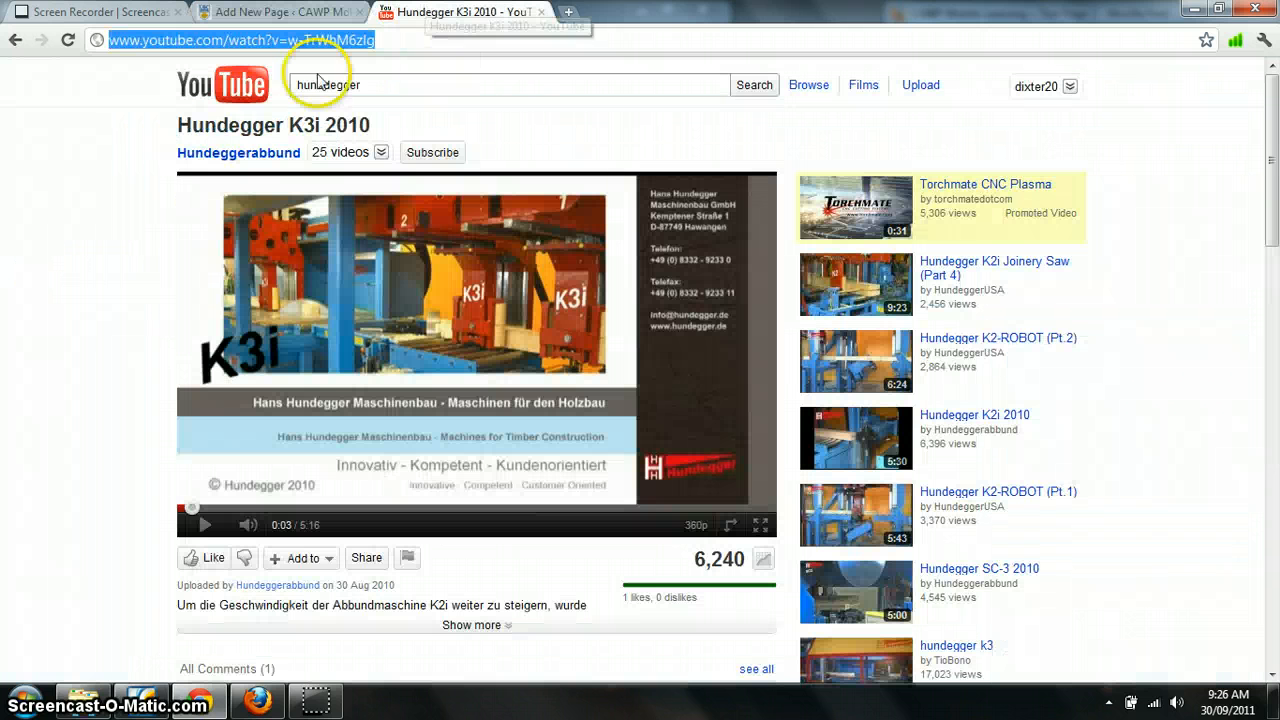
{"action": "left_click", "coordinate": [252, 90]}
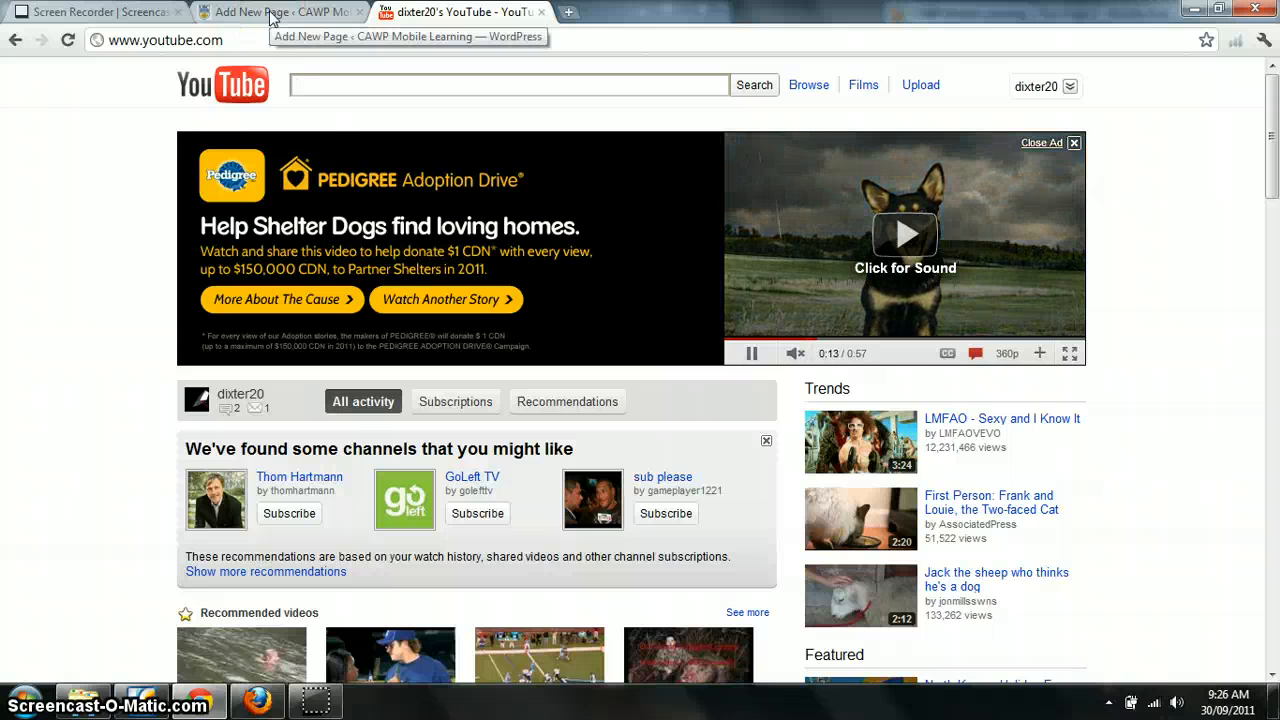
{"action": "left_click", "coordinate": [12, 41]}
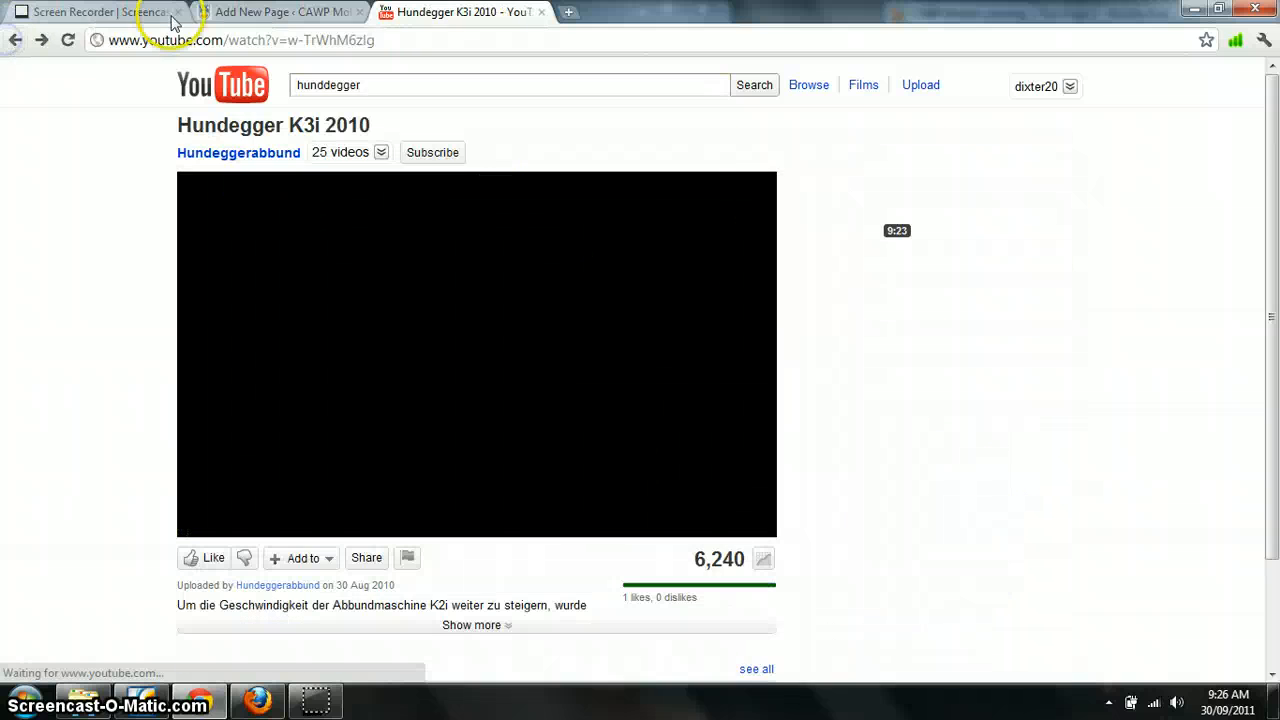
{"action": "left_click", "coordinate": [270, 12]}
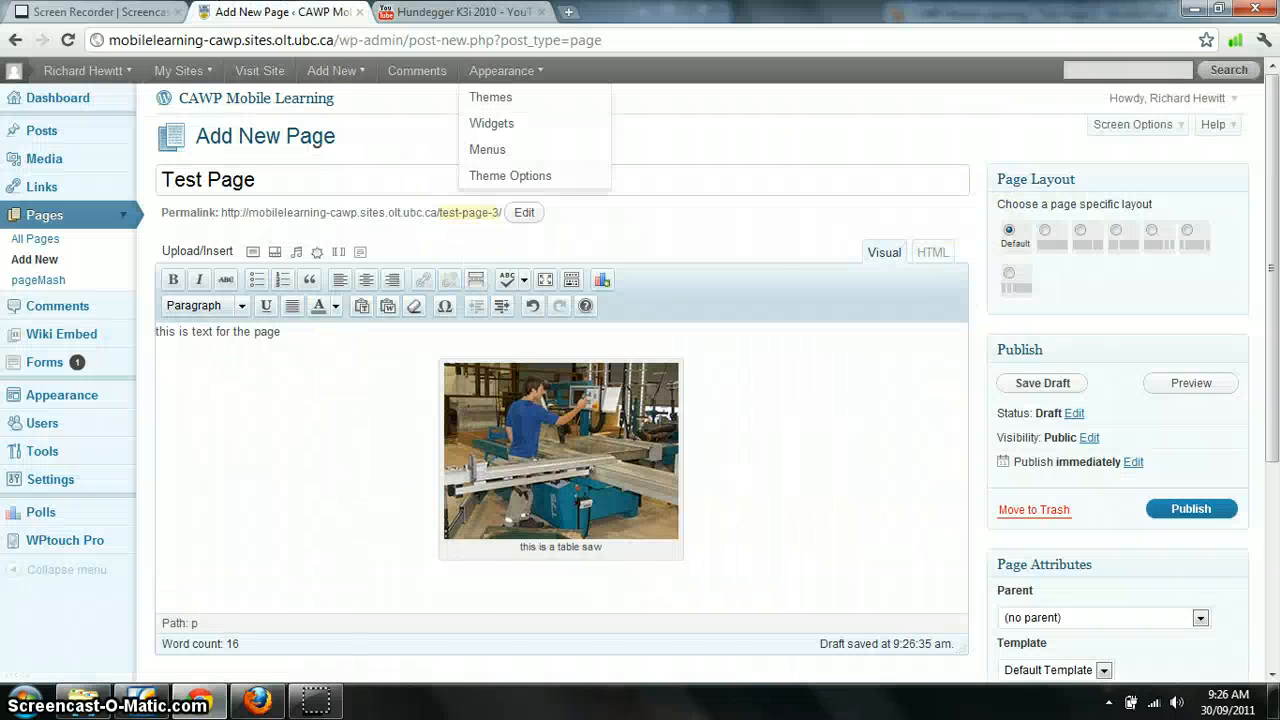
{"action": "left_click", "coordinate": [460, 12]}
{"action": "left_click", "coordinate": [190, 525]}
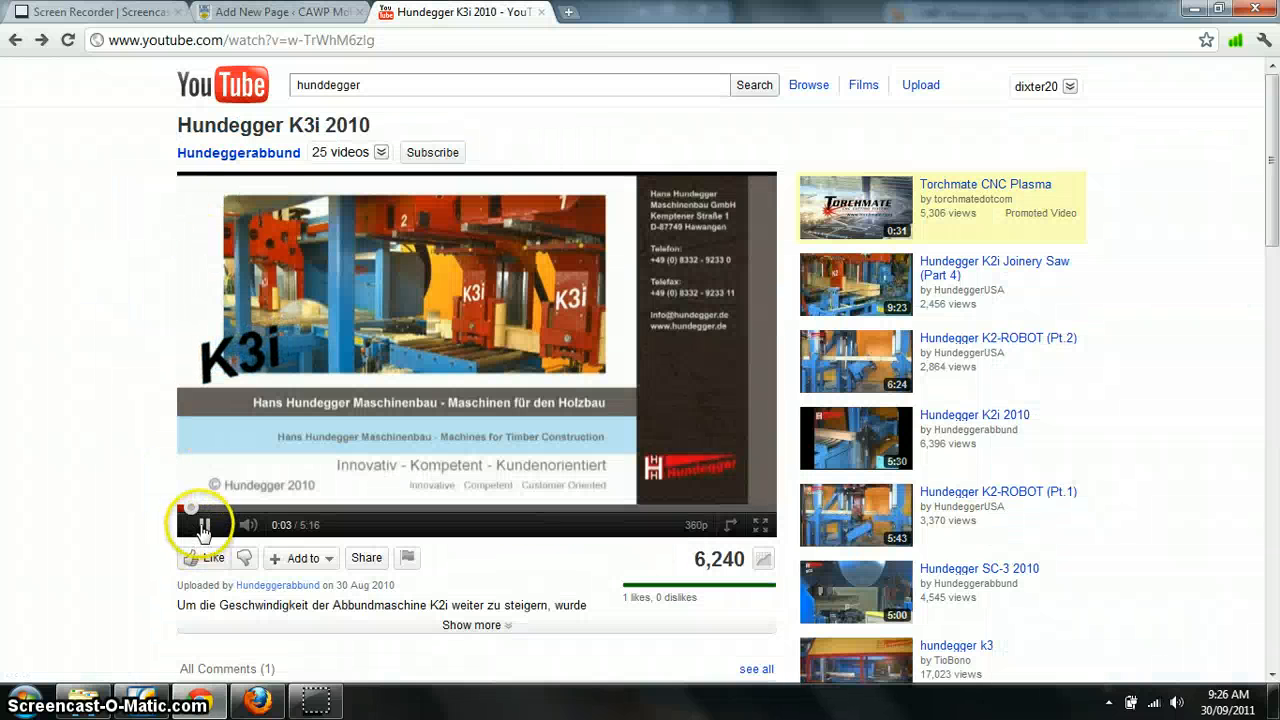
{"action": "left_click", "coordinate": [265, 20]}
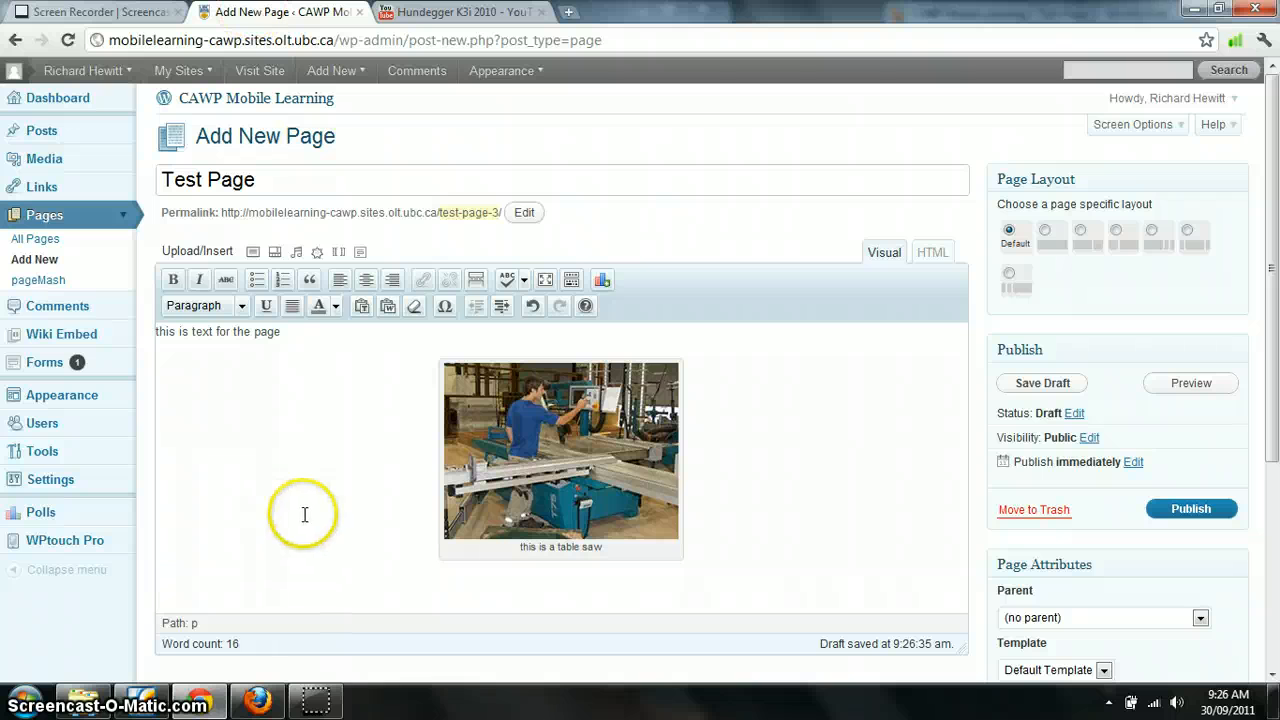
Open the Add Video dialog's From URL form and paste the YouTube video's address copied from the YouTube tab as the video URL
{"action": "left_click", "coordinate": [275, 253]}
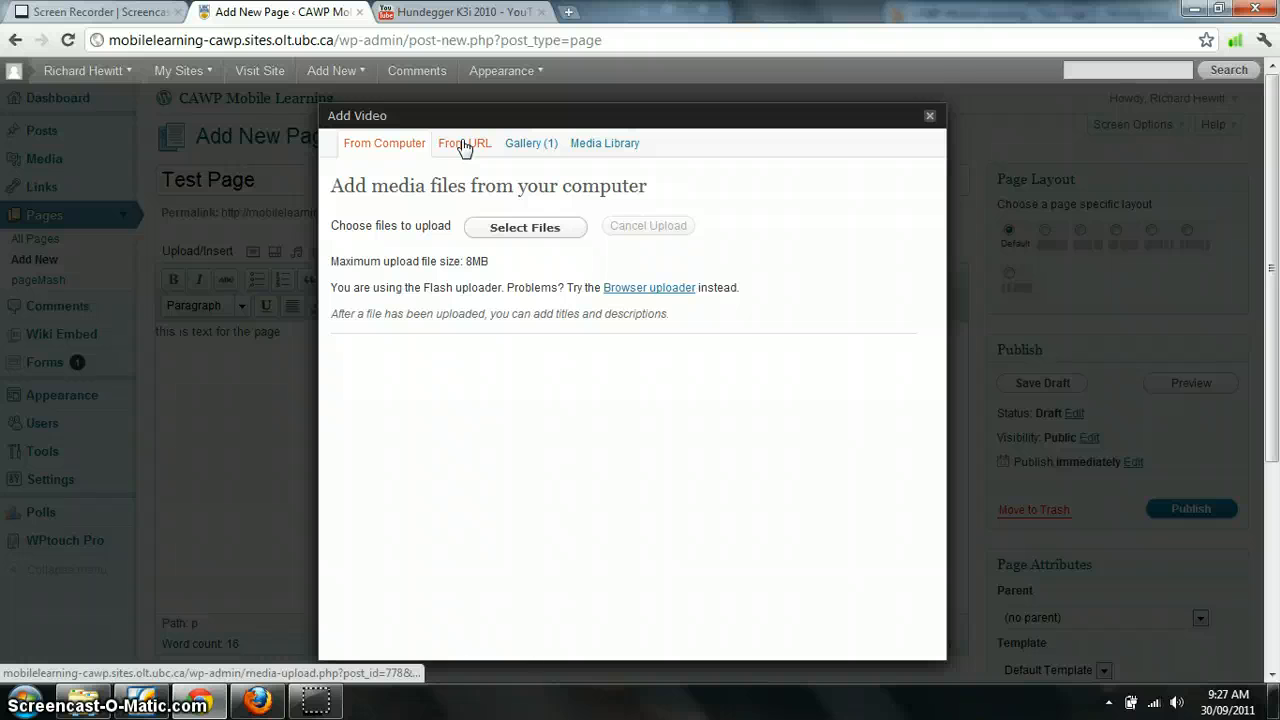
{"action": "left_click", "coordinate": [463, 146]}
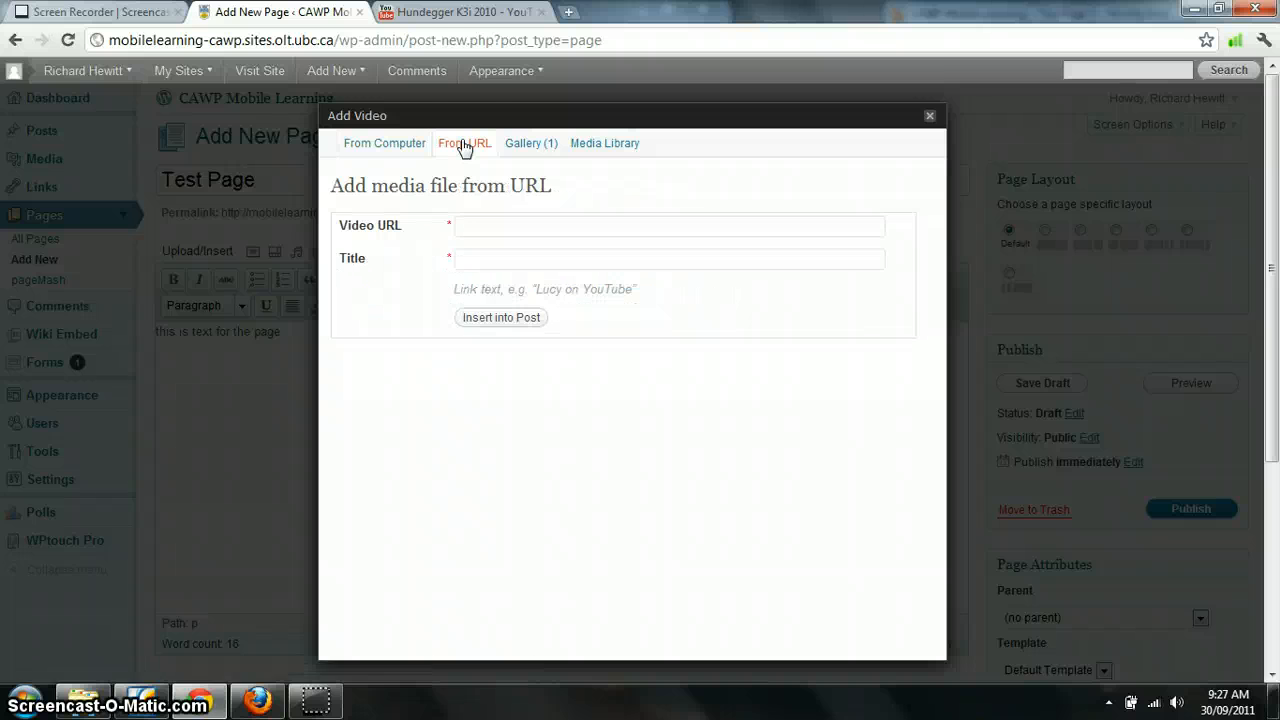
{"action": "left_click", "coordinate": [447, 12]}
{"action": "left_click", "coordinate": [397, 40]}
{"action": "key", "text": "ctrl+c"}
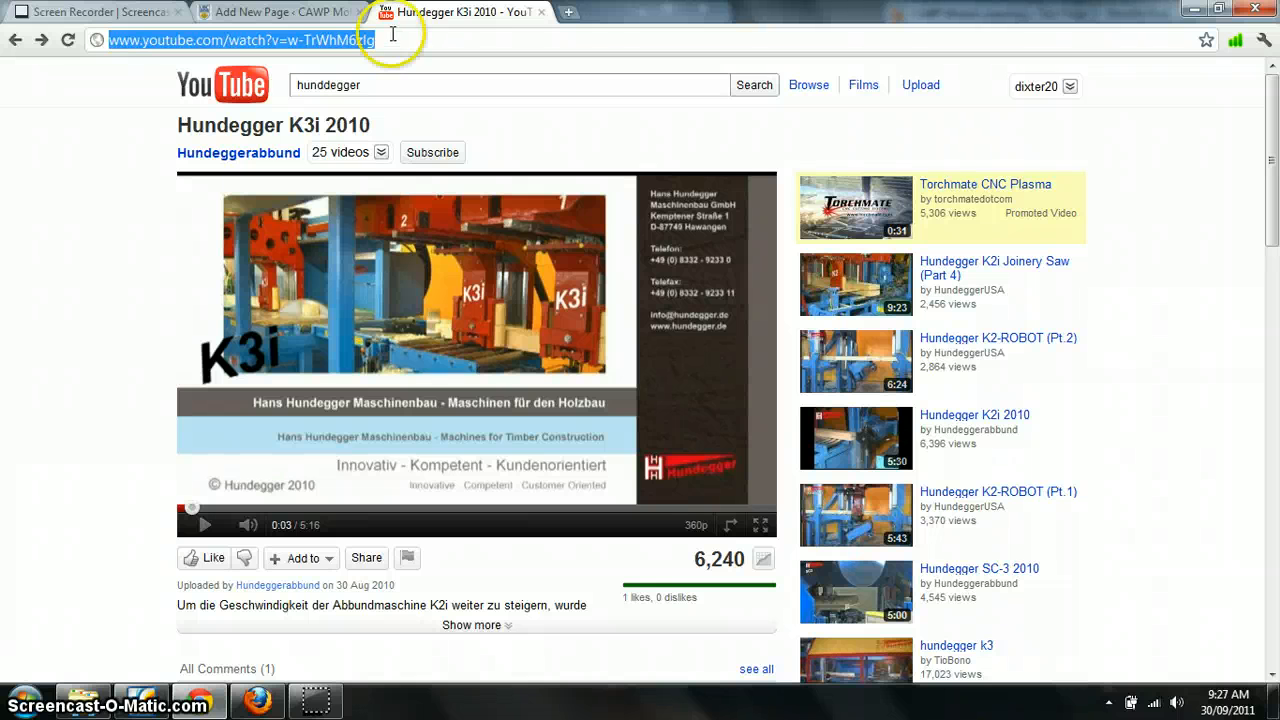
{"action": "left_click", "coordinate": [316, 12]}
{"action": "left_click", "coordinate": [507, 226]}
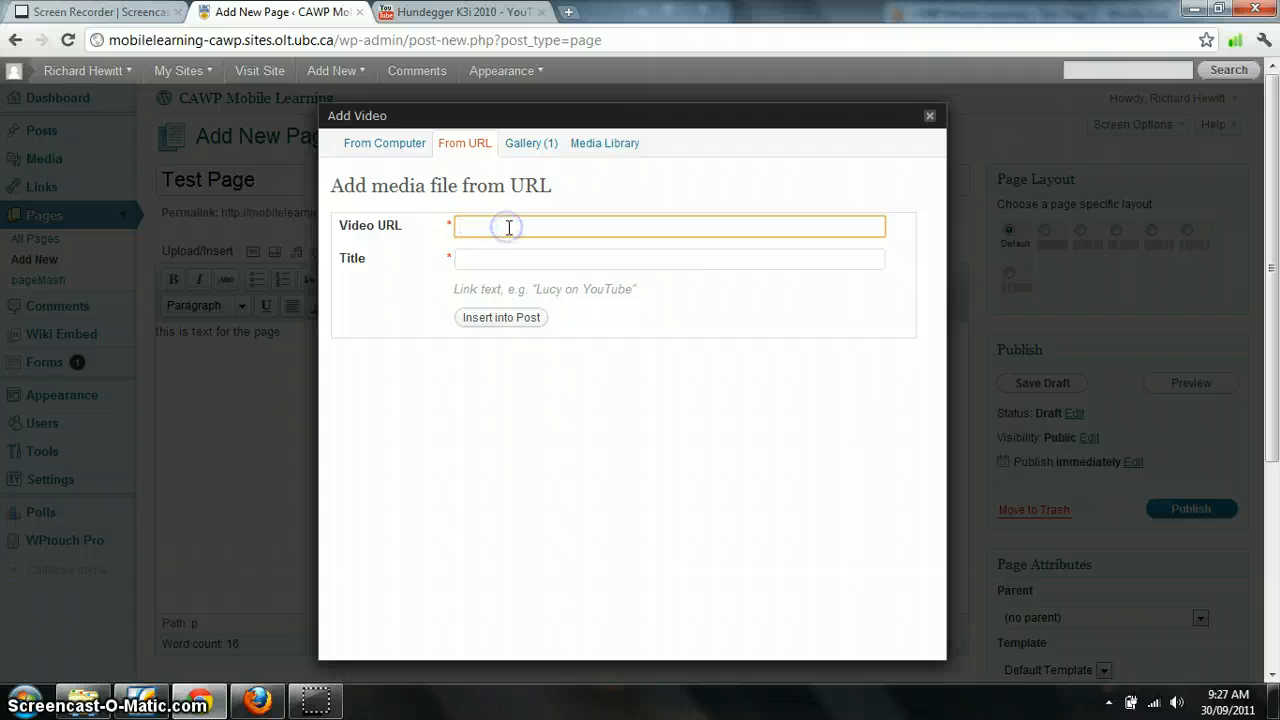
{"action": "key", "text": "ctrl+v"}
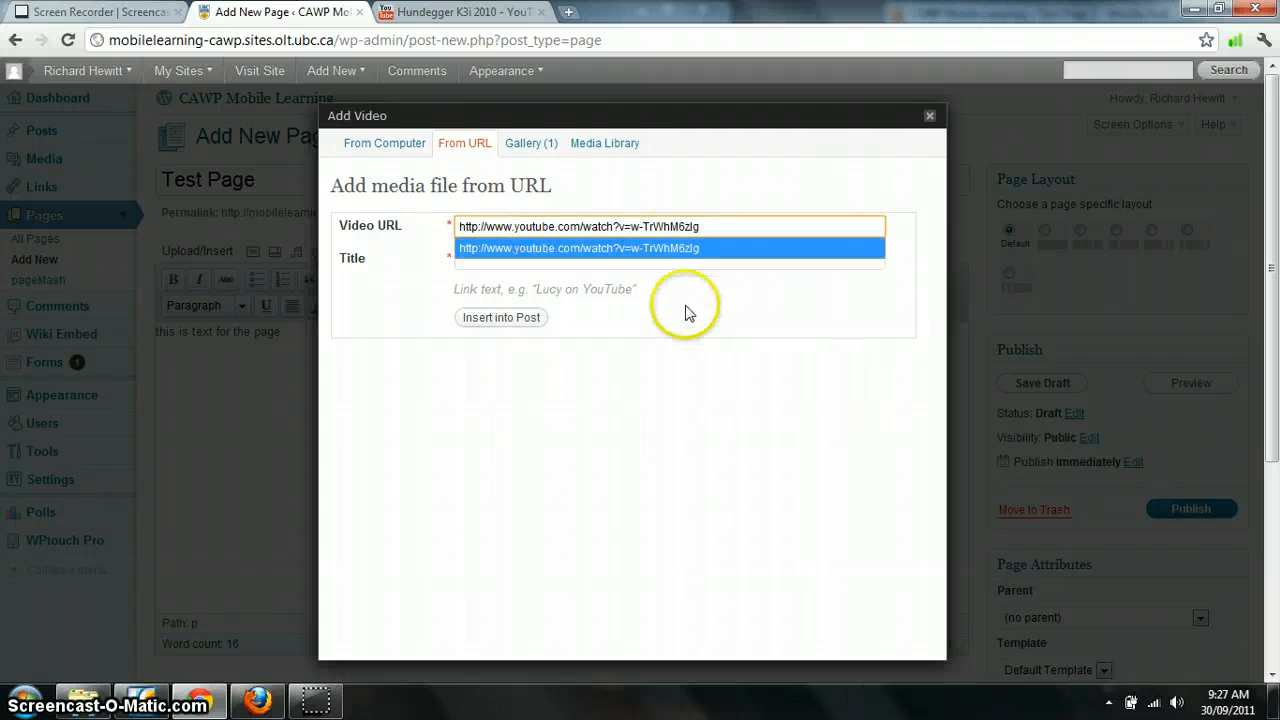
Title the video link "hundegger video" and insert it into the page
{"action": "left_click", "coordinate": [722, 373]}
{"action": "left_click", "coordinate": [624, 261]}
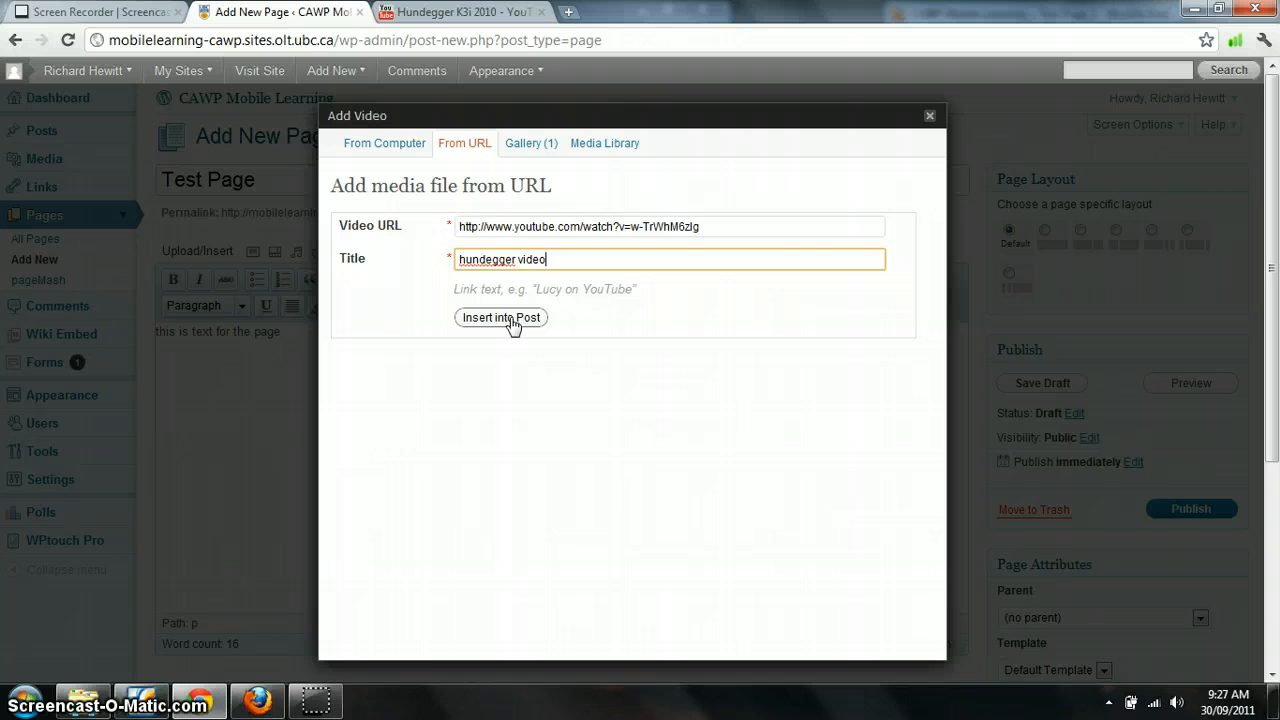
{"action": "left_click", "coordinate": [501, 317]}
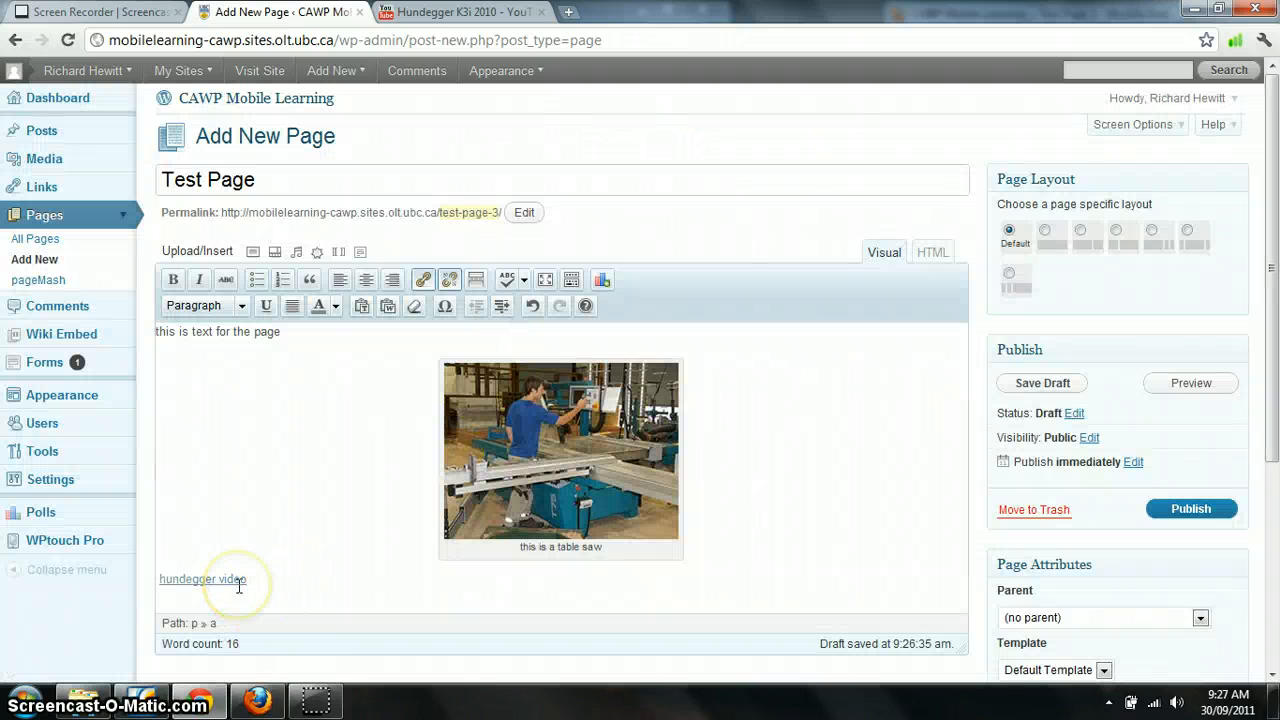
Upload the image QRcode2 from the computer through the Add an Image dialog, placed after the video link
{"action": "left_click", "coordinate": [278, 572]}
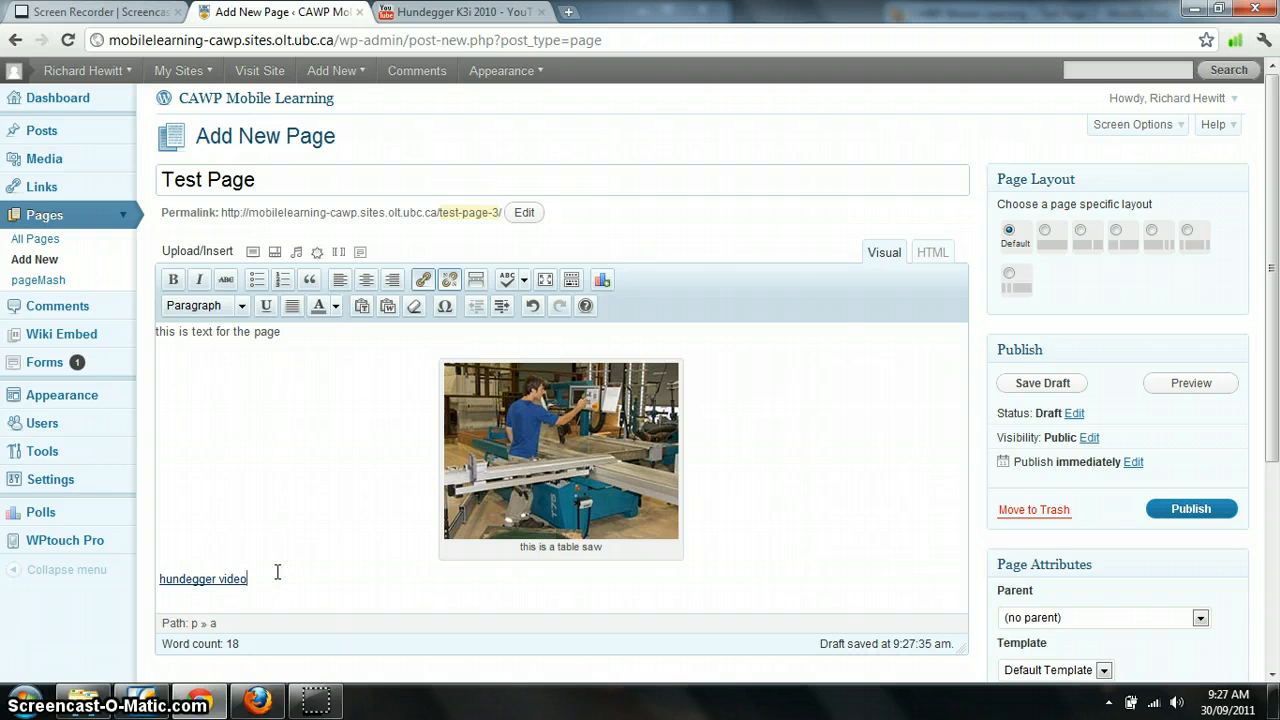
{"action": "left_click", "coordinate": [254, 253]}
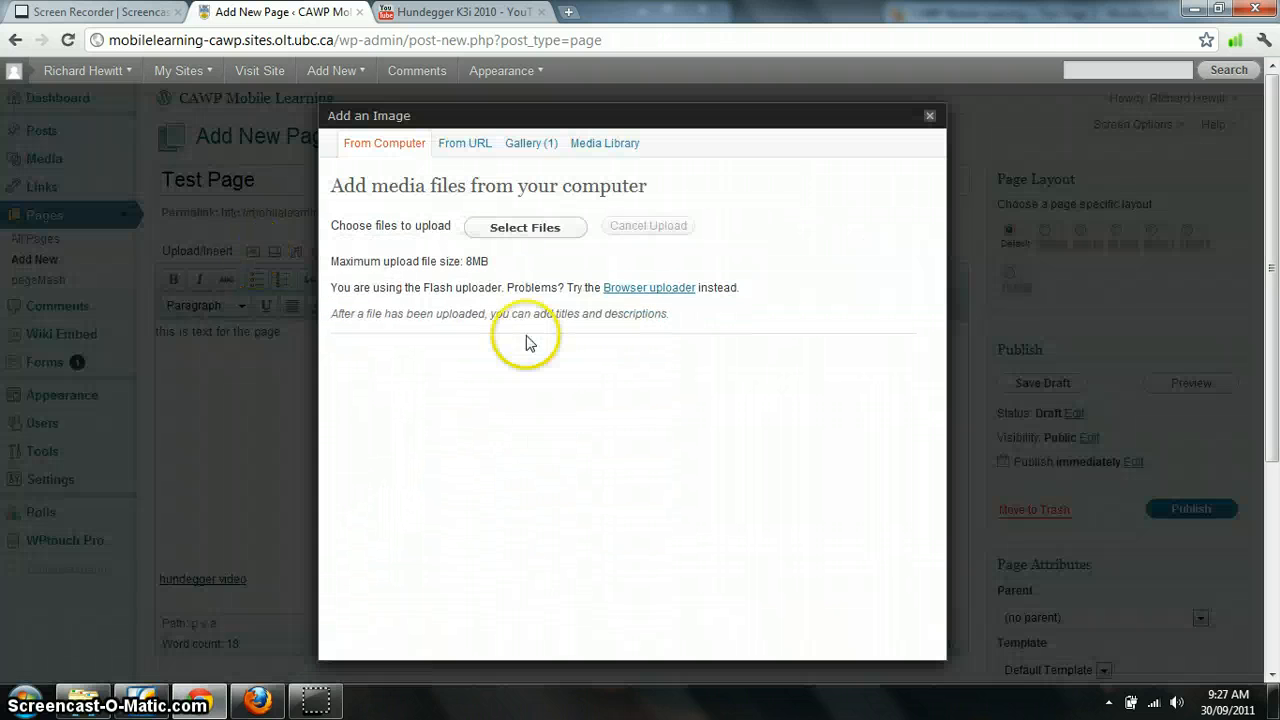
{"action": "left_click", "coordinate": [512, 230]}
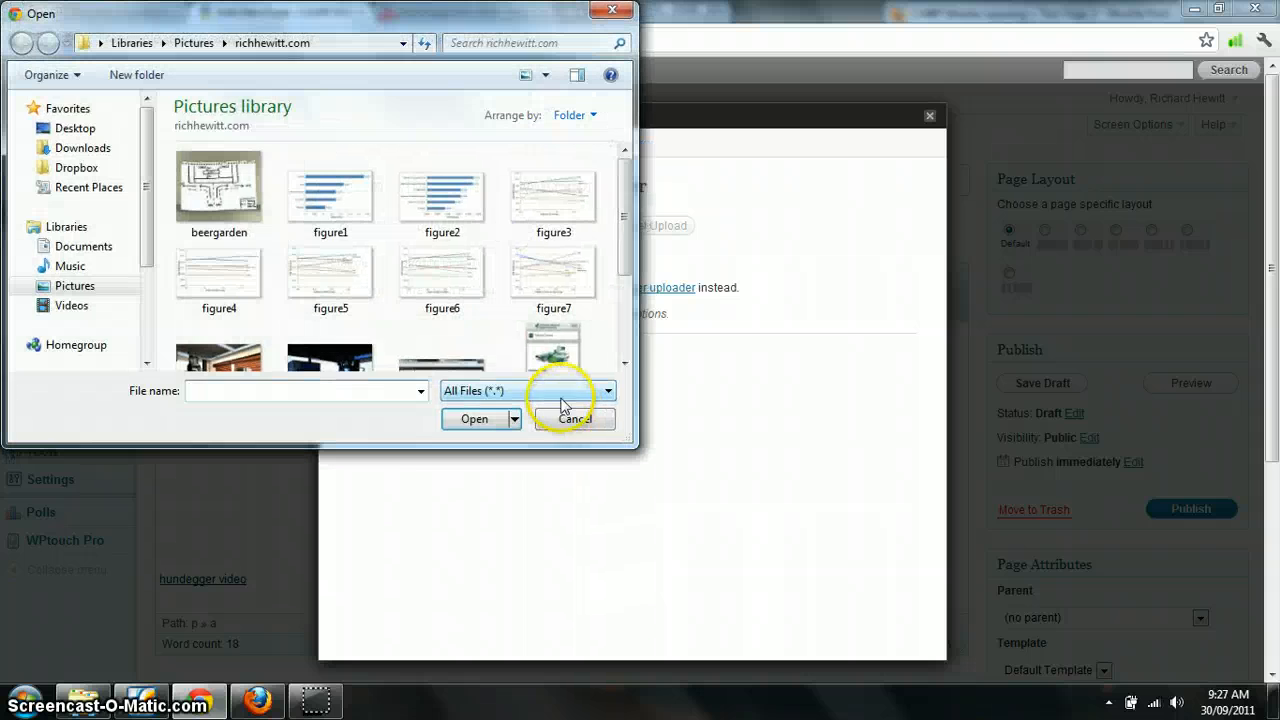
{"action": "left_click_drag", "start_coordinate": [632, 222], "coordinate": [628, 277]}
{"action": "left_click", "coordinate": [443, 325]}
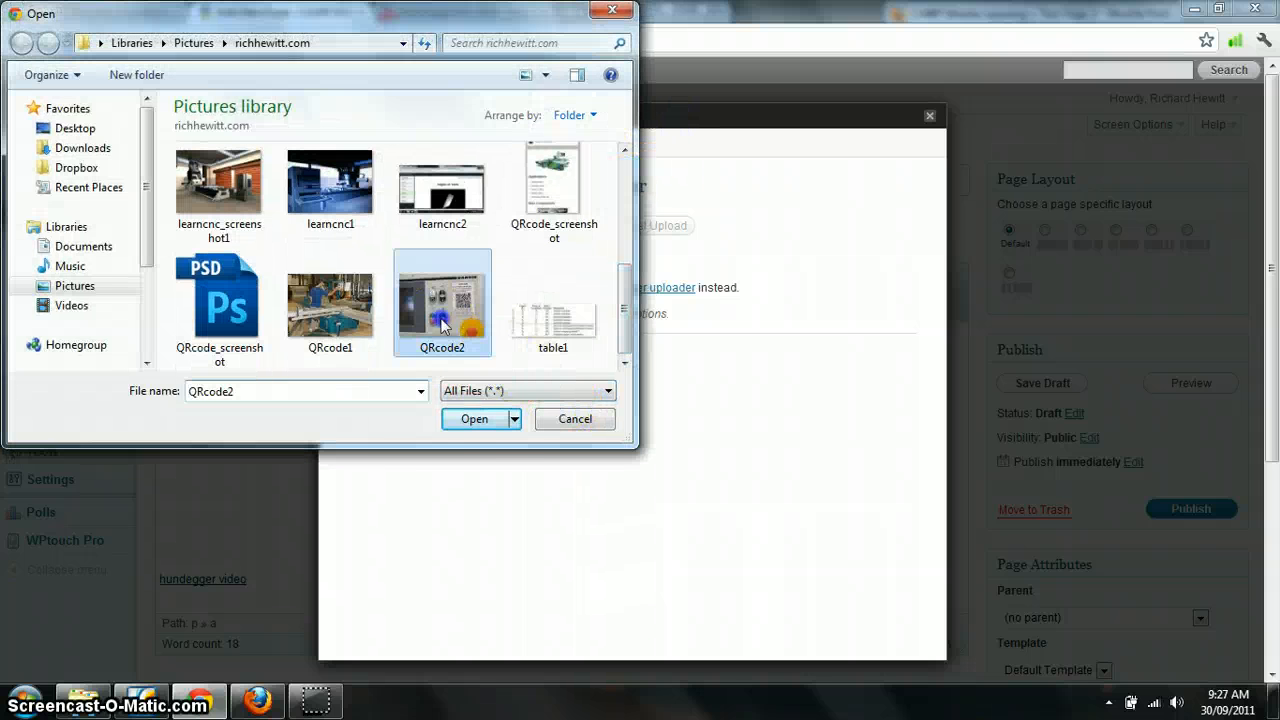
{"action": "left_click", "coordinate": [474, 422]}
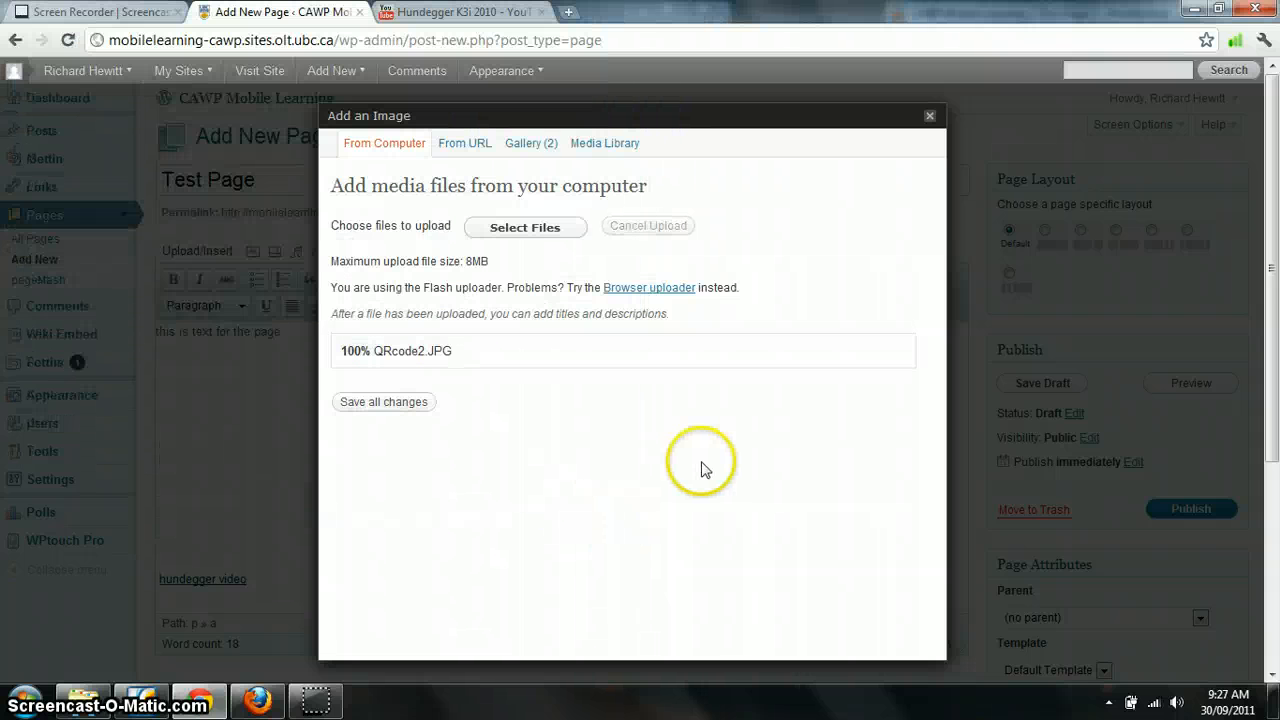
Replace the image's link URL with the YouTube video address and insert the image into the page
{"action": "left_click_drag", "start_coordinate": [937, 294], "coordinate": [951, 480]}
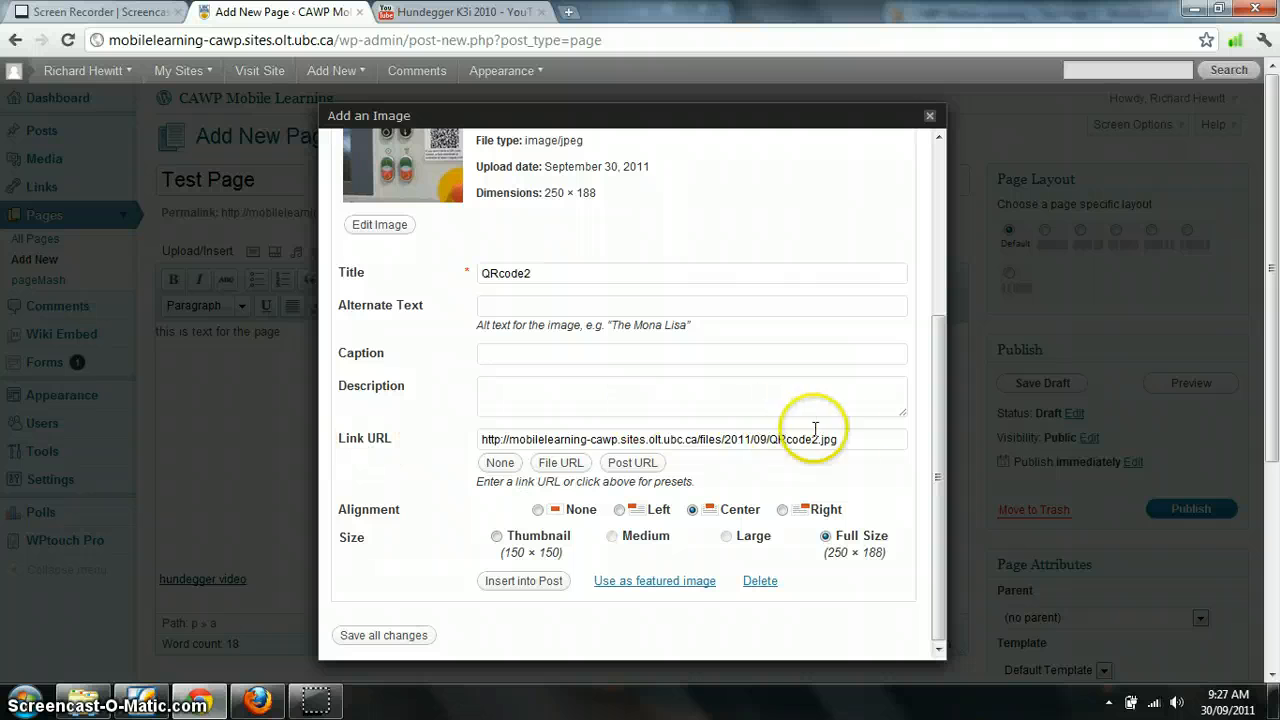
{"action": "left_click_drag", "start_coordinate": [884, 439], "coordinate": [304, 414]}
{"action": "key", "text": "Delete"}
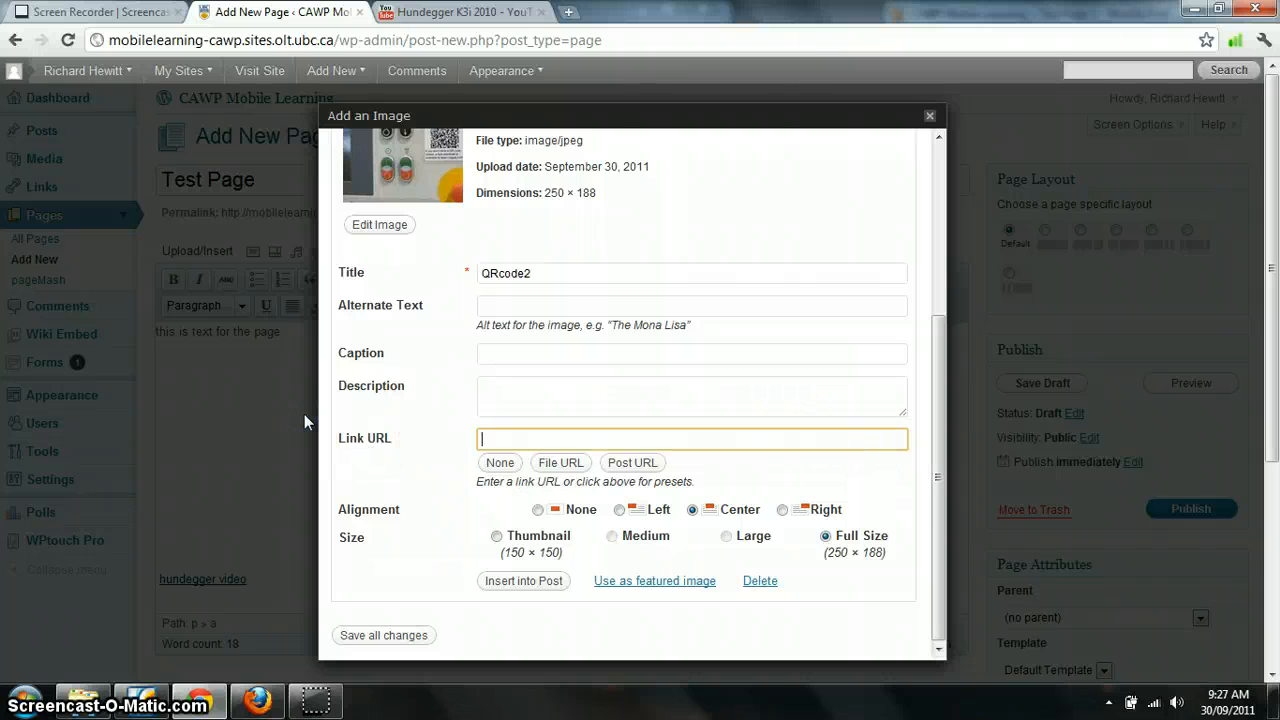
{"action": "left_click", "coordinate": [433, 10]}
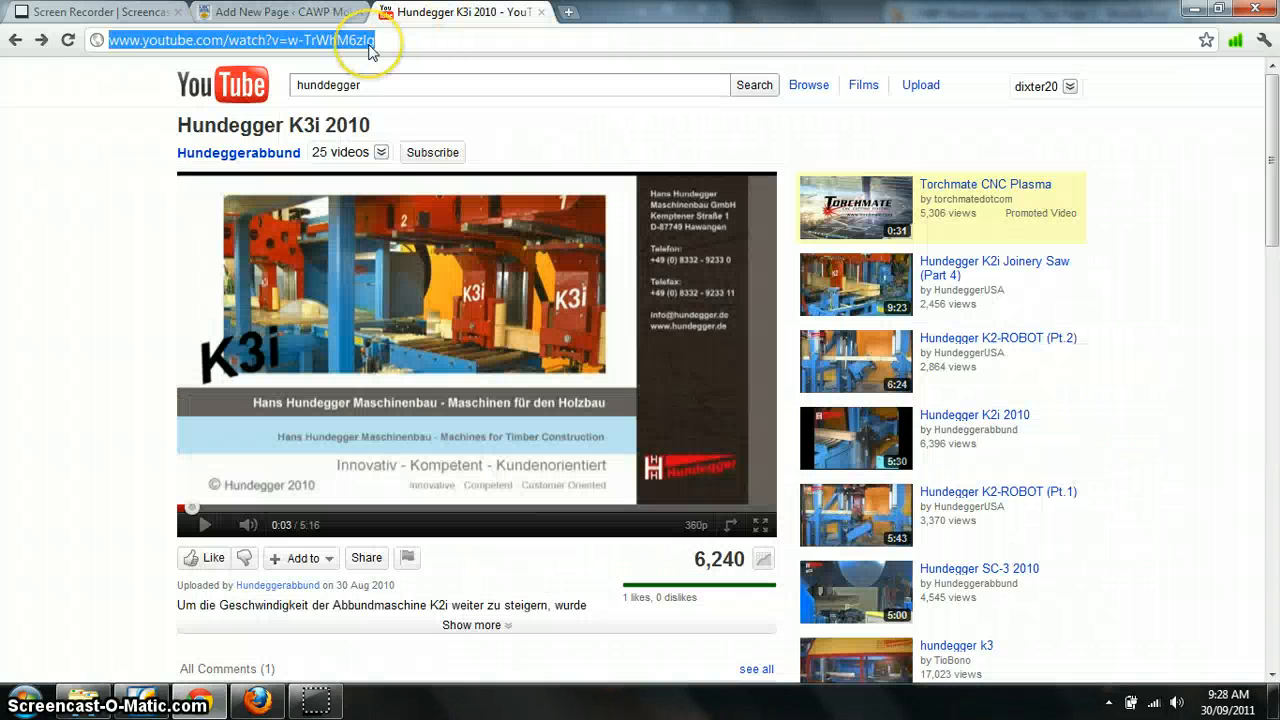
{"action": "left_click", "coordinate": [300, 12]}
{"action": "key", "text": "ctrl+v"}
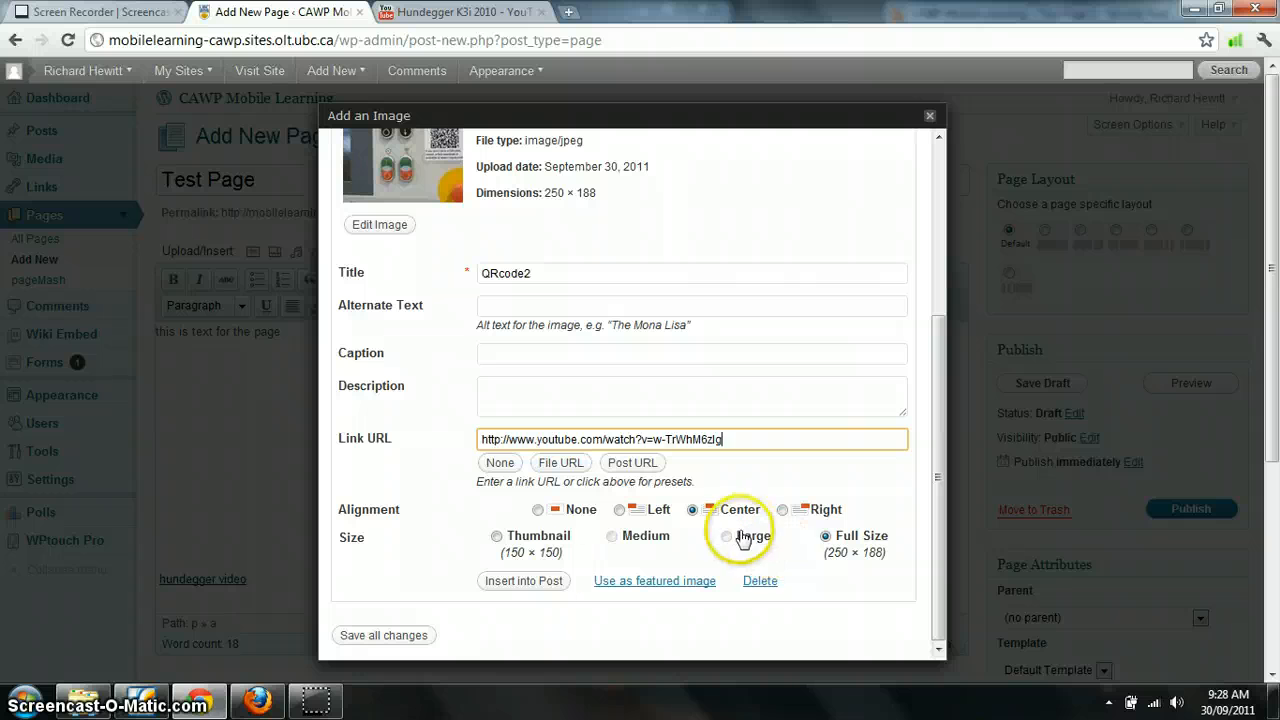
{"action": "left_click", "coordinate": [532, 581]}
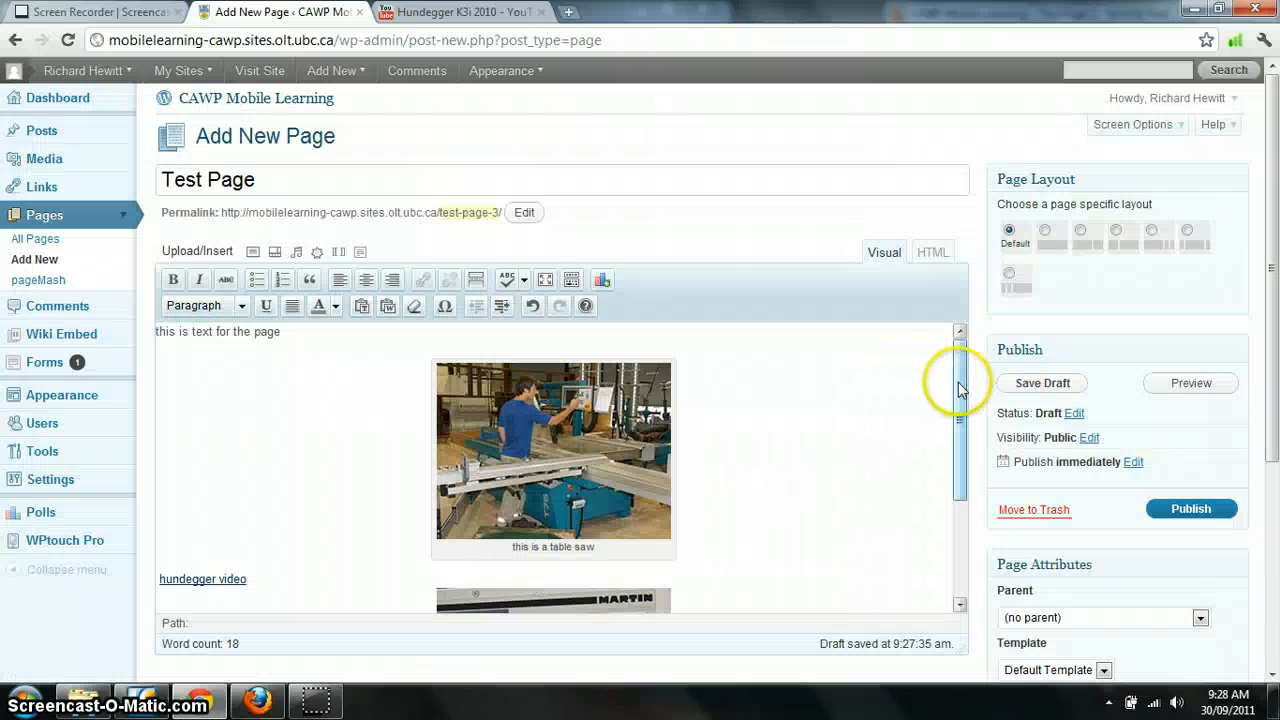
Publish the page
{"action": "left_click_drag", "start_coordinate": [960, 390], "coordinate": [960, 505]}
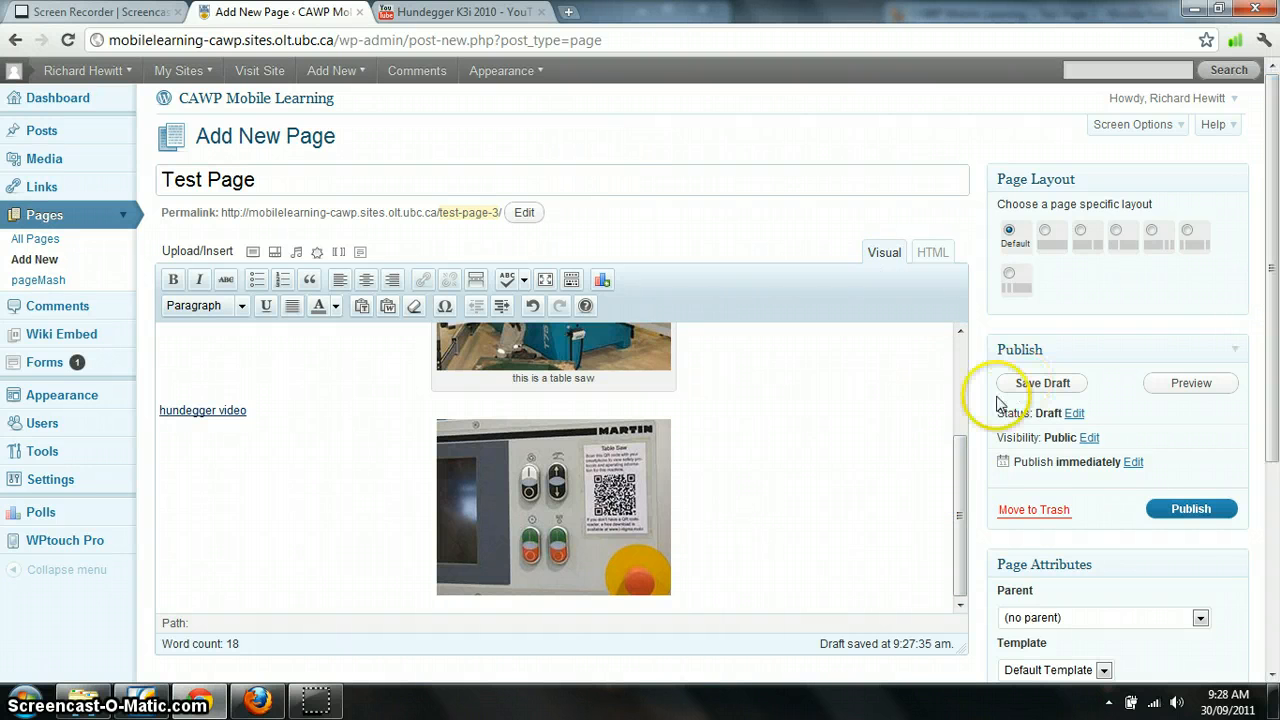
{"action": "left_click", "coordinate": [1191, 510]}
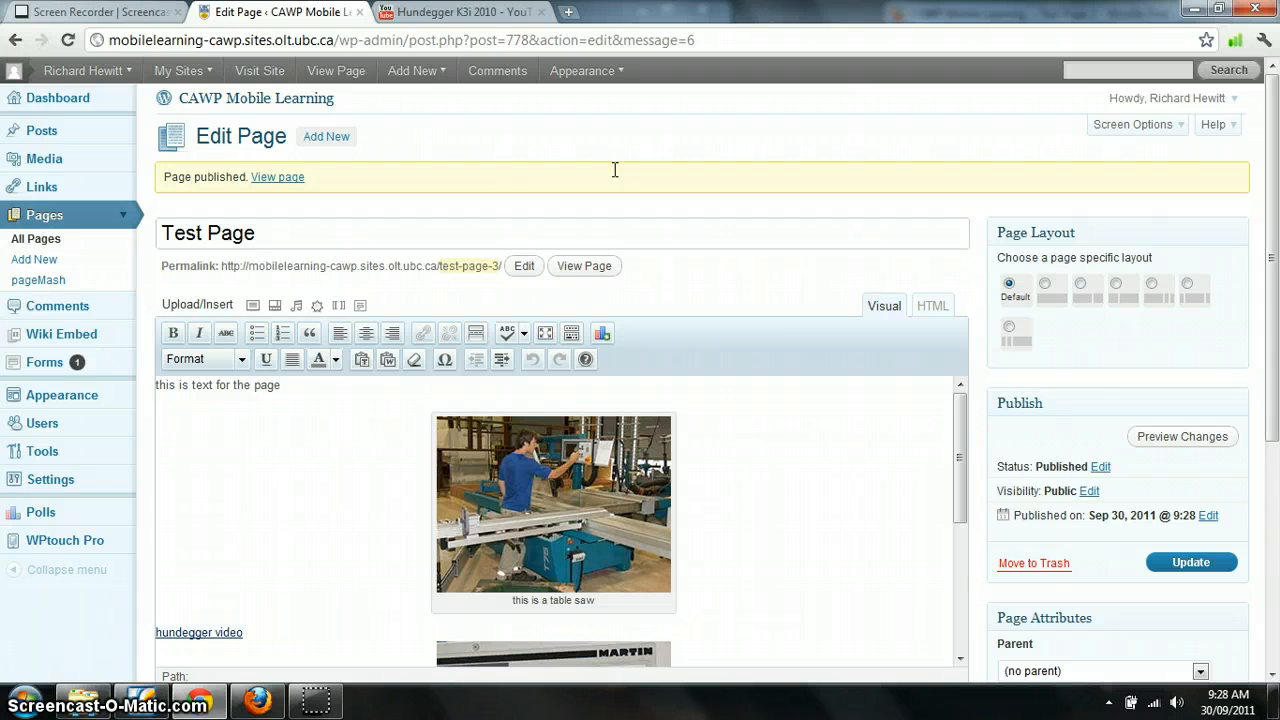
Switch to Firefox and browse the mobile site menu's Veneer Stitcher pages
{"action": "key", "text": "alt+Tab"}
{"action": "key", "text": "alt+Tab"}
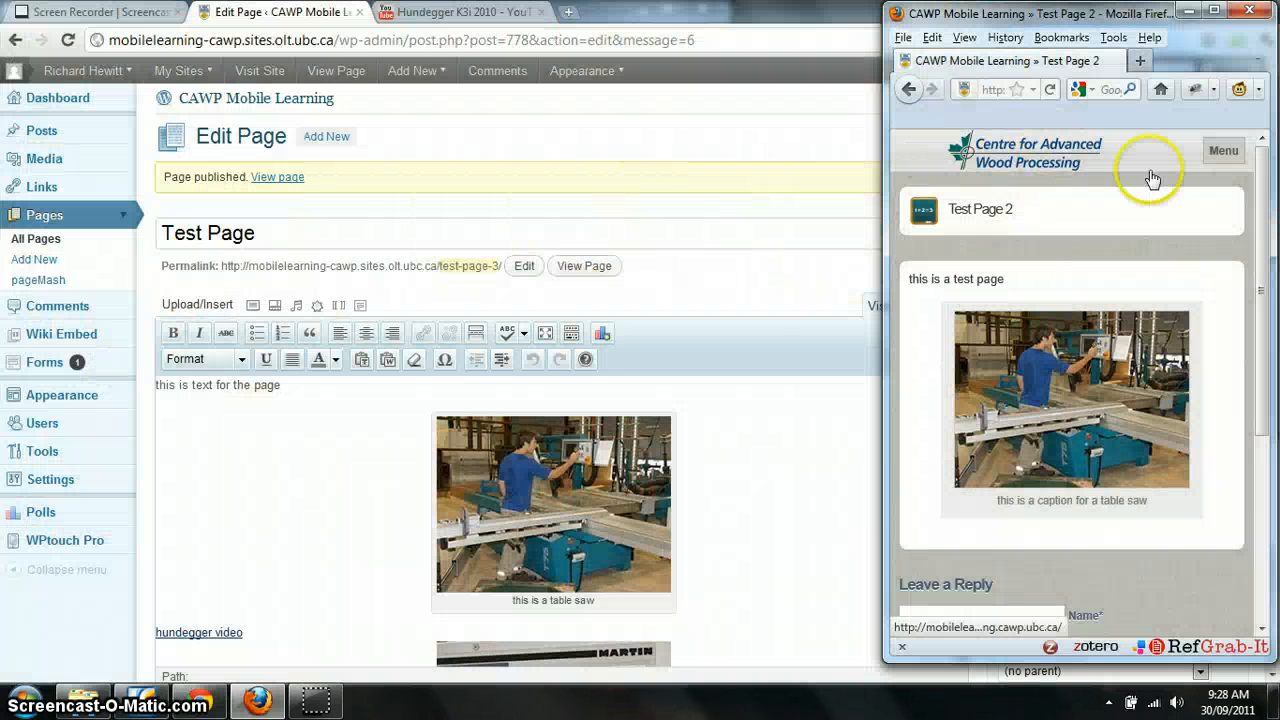
{"action": "left_click", "coordinate": [1221, 155]}
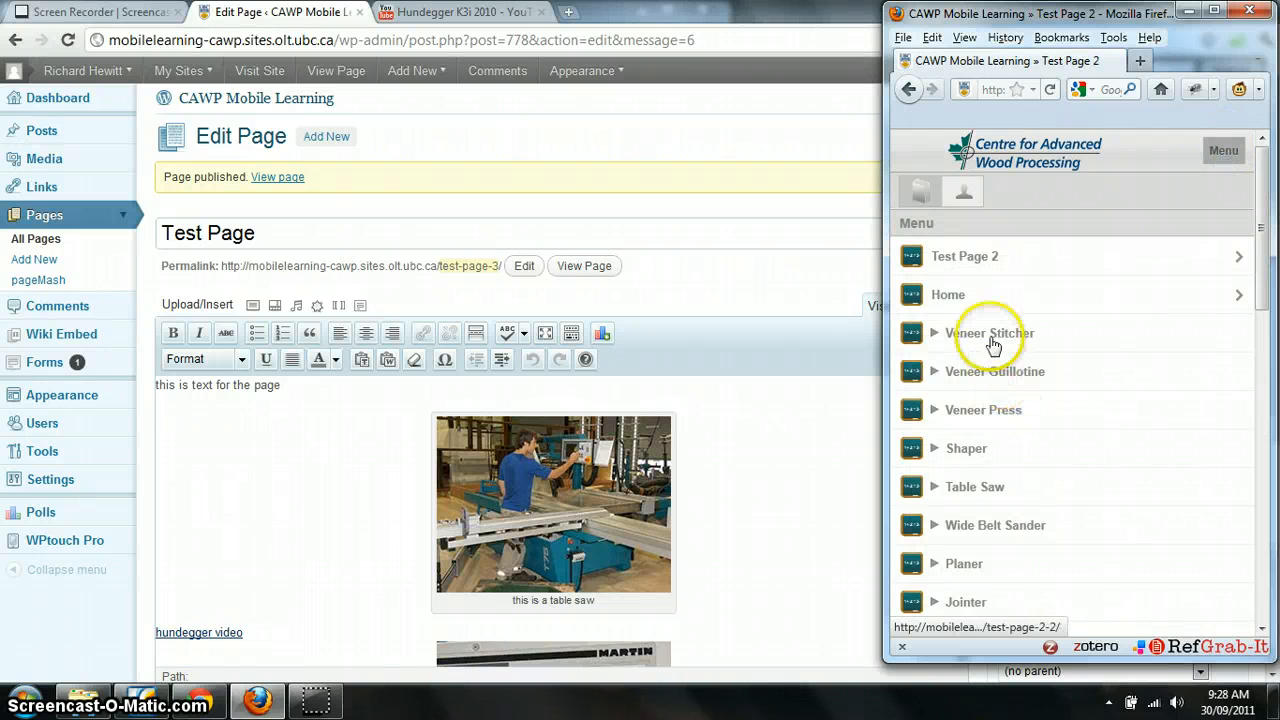
{"action": "left_click", "coordinate": [925, 335]}
{"action": "left_click", "coordinate": [1070, 418]}
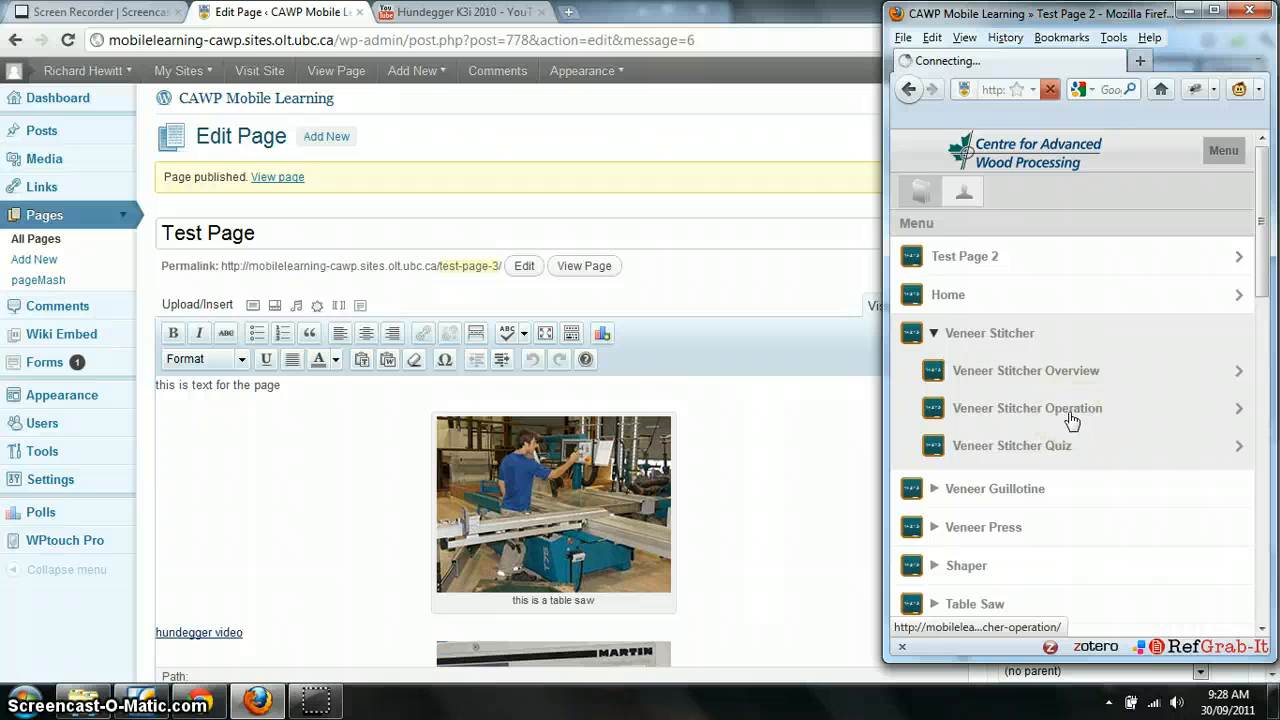
Open Test Page from the mobile site menu and scroll through its published content
{"action": "left_click", "coordinate": [1212, 156]}
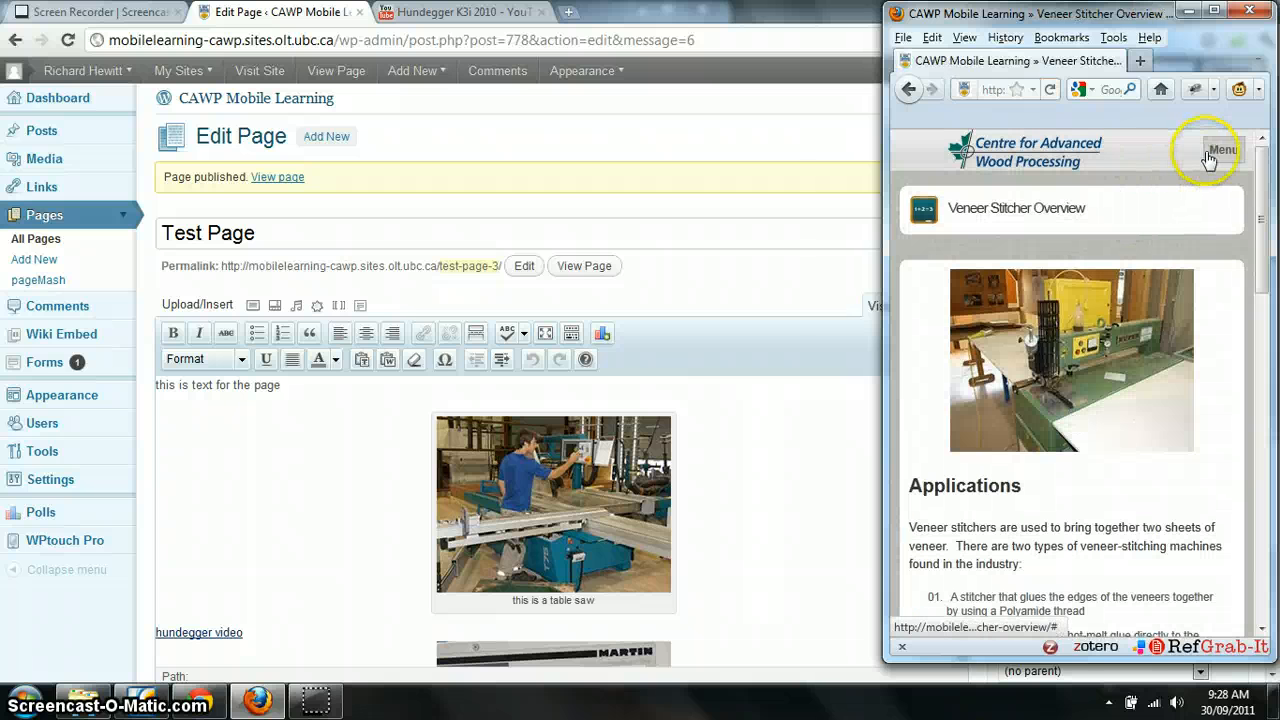
{"action": "mouse_move", "coordinate": [1262, 152]}
{"action": "left_mouse_down"}
{"action": "mouse_move", "coordinate": [1265, 188]}
{"action": "mouse_move", "coordinate": [1259, 168]}
{"action": "left_mouse_up"}
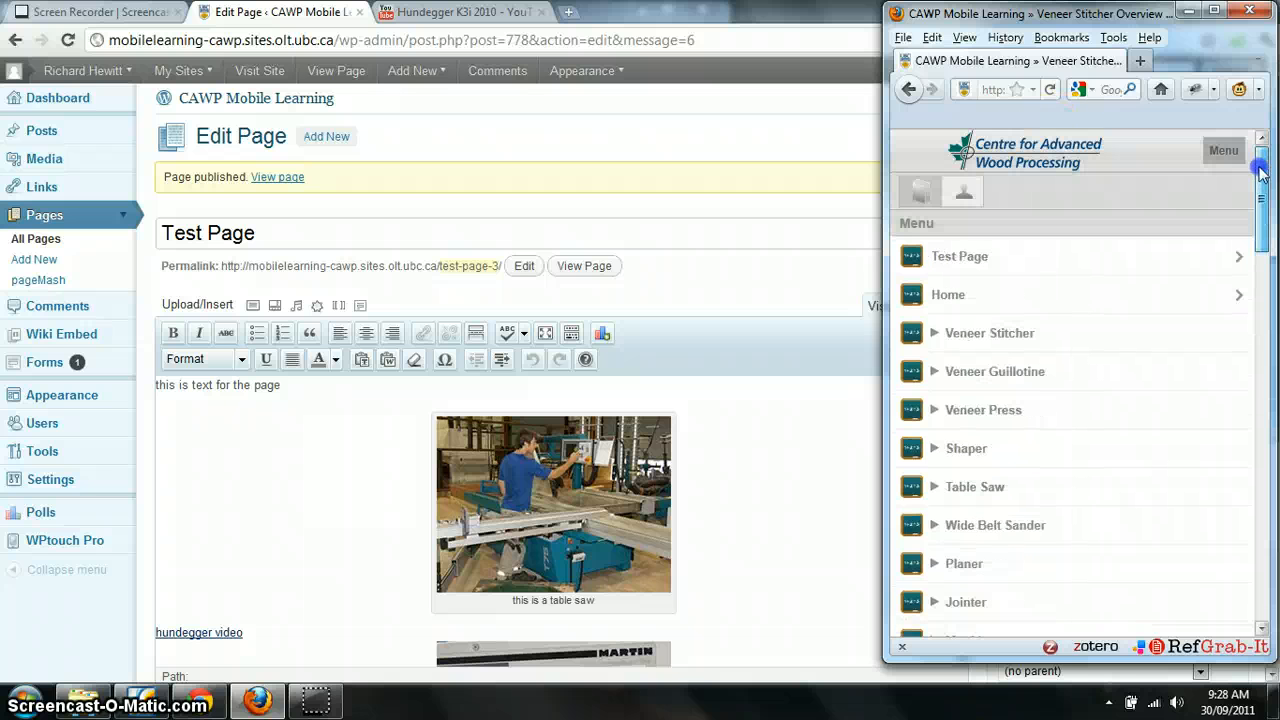
{"action": "left_click", "coordinate": [960, 260]}
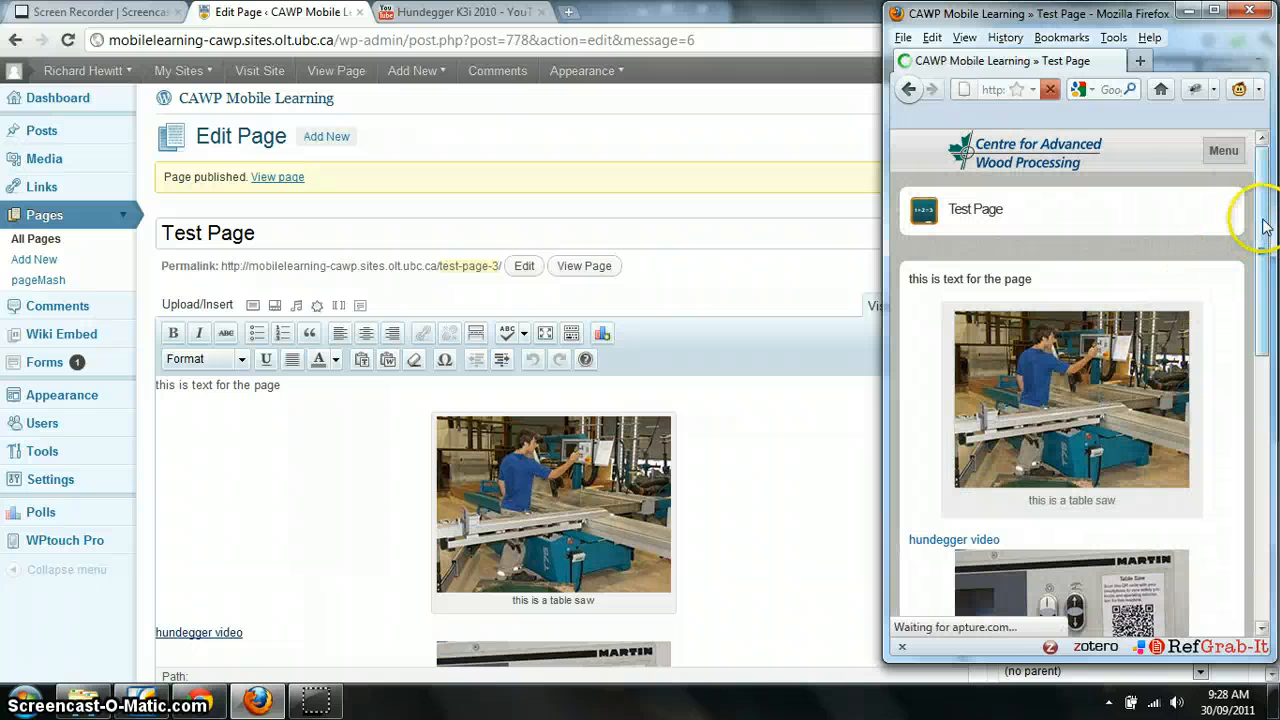
{"action": "left_click_drag", "start_coordinate": [1258, 204], "coordinate": [1275, 375]}
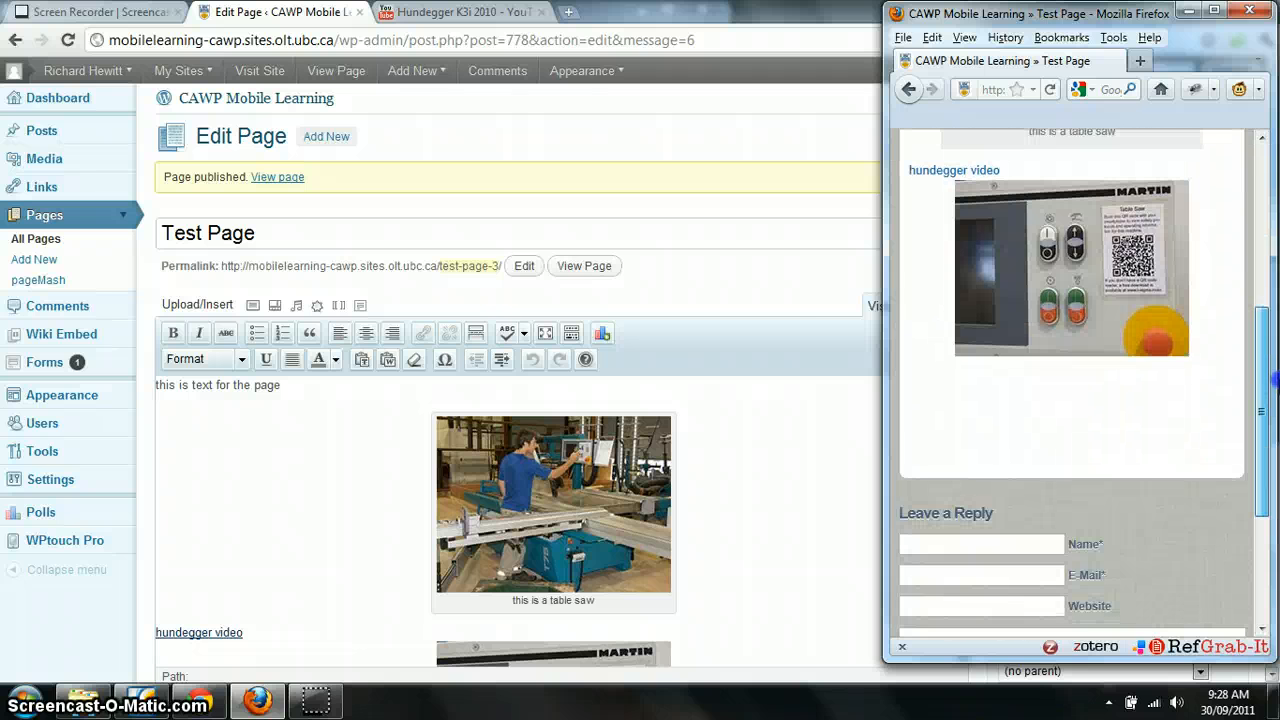